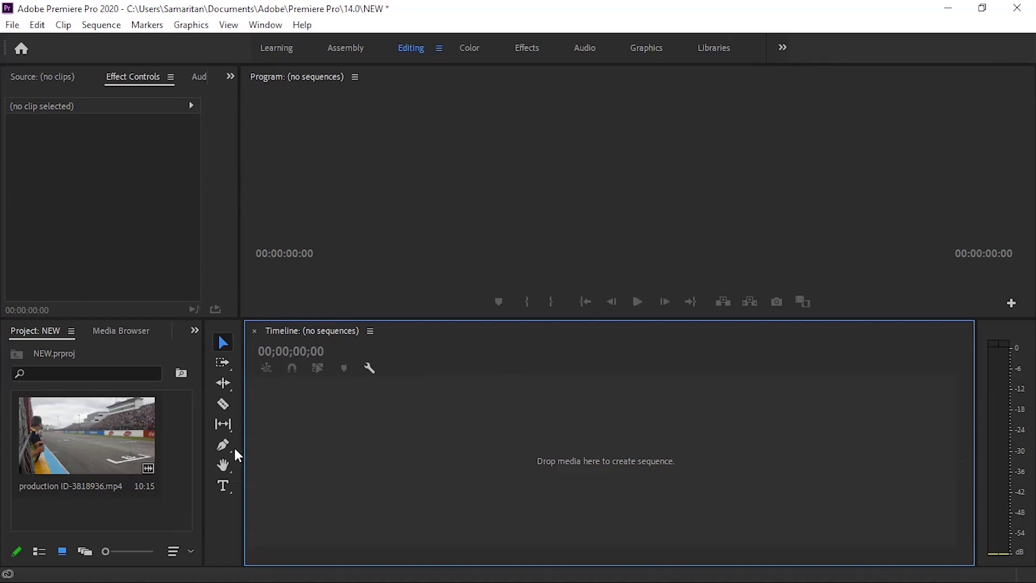
Step: Create a sequence from the race clip production ID-3818936.mp4 and move the clip to start about two seconds in
drag(89, 440, 355, 437)
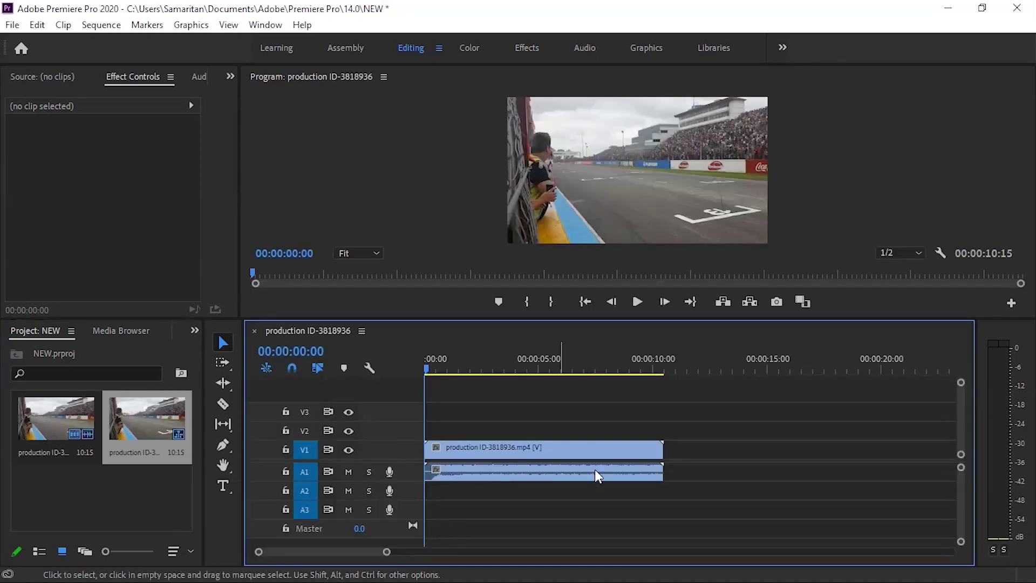
drag(577, 456, 620, 456)
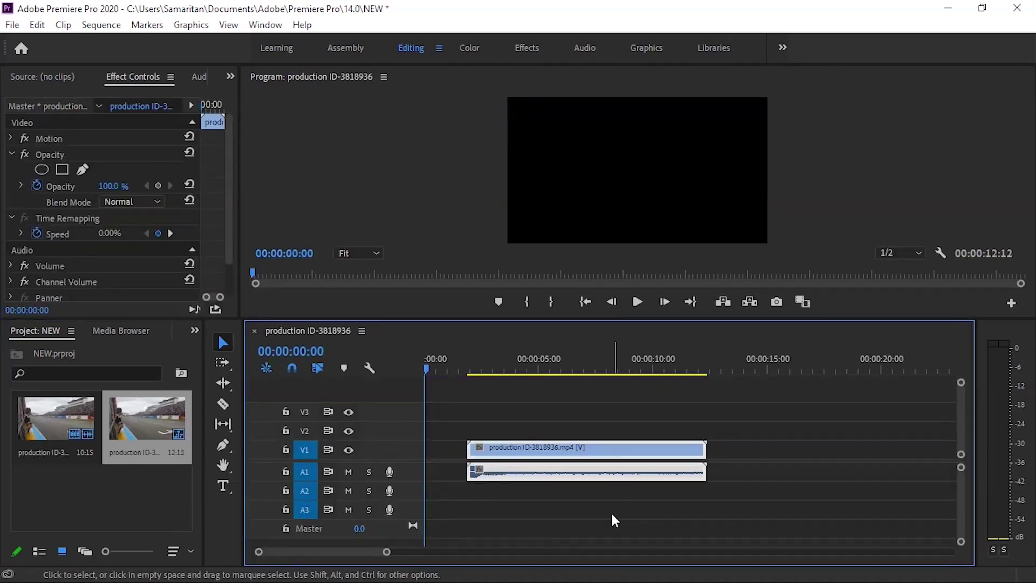
click(673, 526)
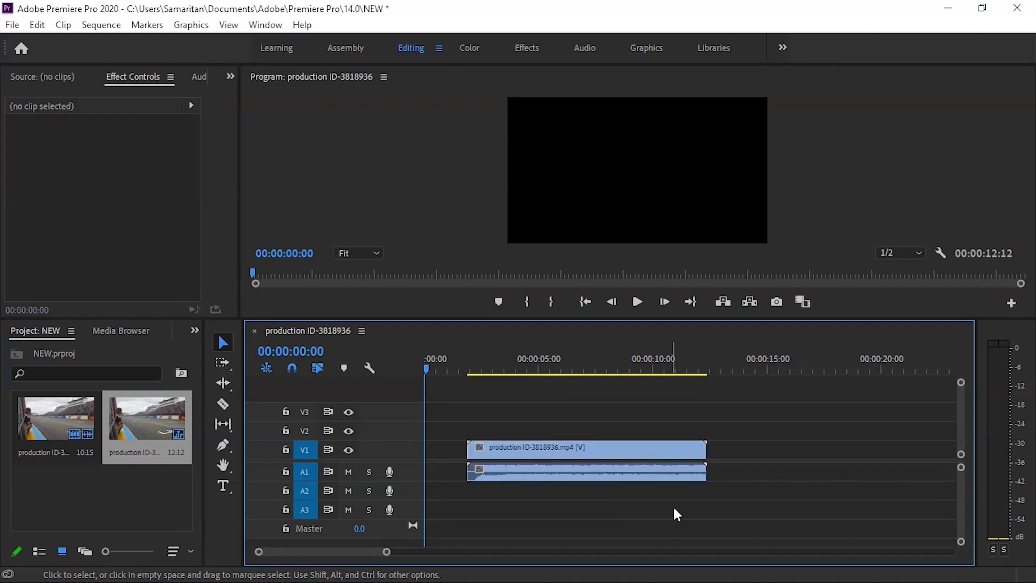
Step: Unlink the race clip's video from its audio and delete the audio part from track A1
click(586, 455)
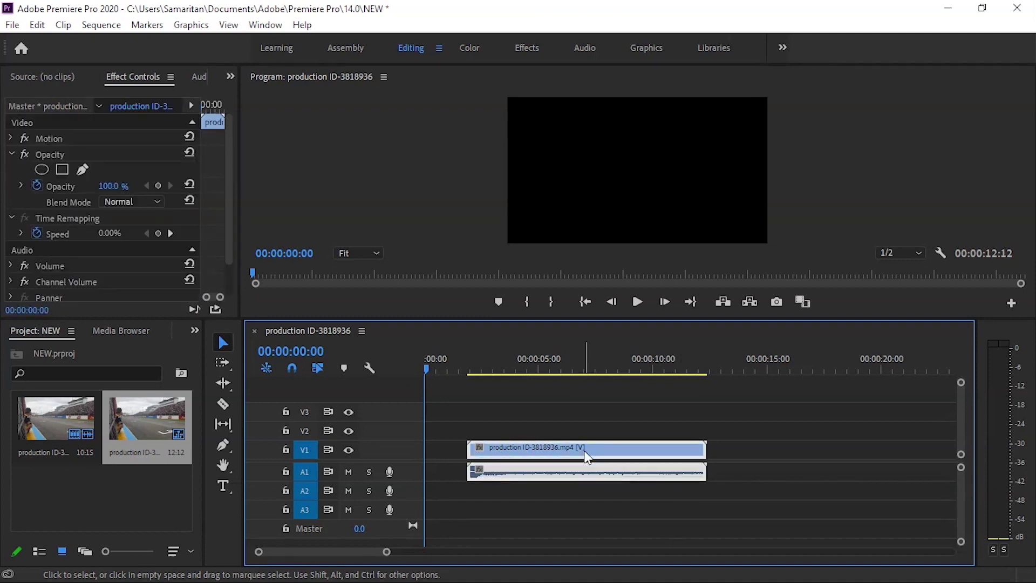
right_click(586, 455)
click(634, 270)
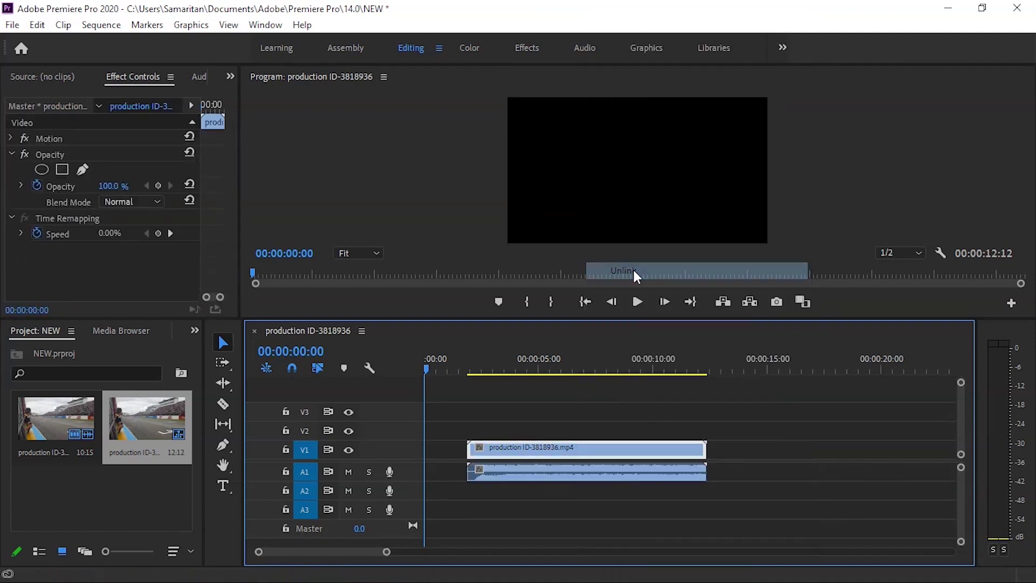
click(572, 472)
right_click(572, 471)
click(619, 99)
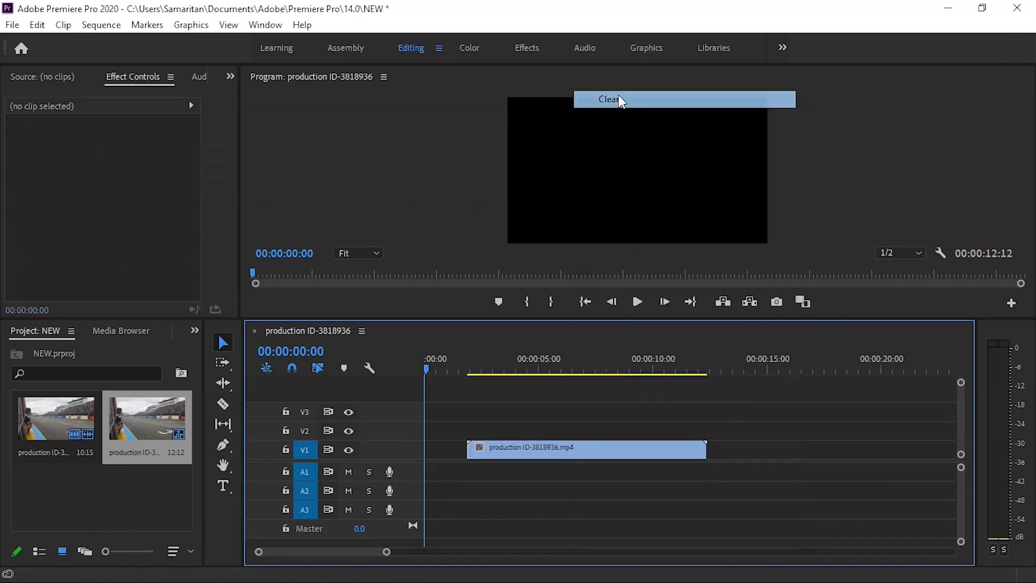
Step: Play the race clip from its beginning and replay its opening seconds to review the normal speed
mouse_move(465, 359)
mouse_down()
mouse_move(570, 371)
mouse_move(475, 369)
mouse_up()
key(space)
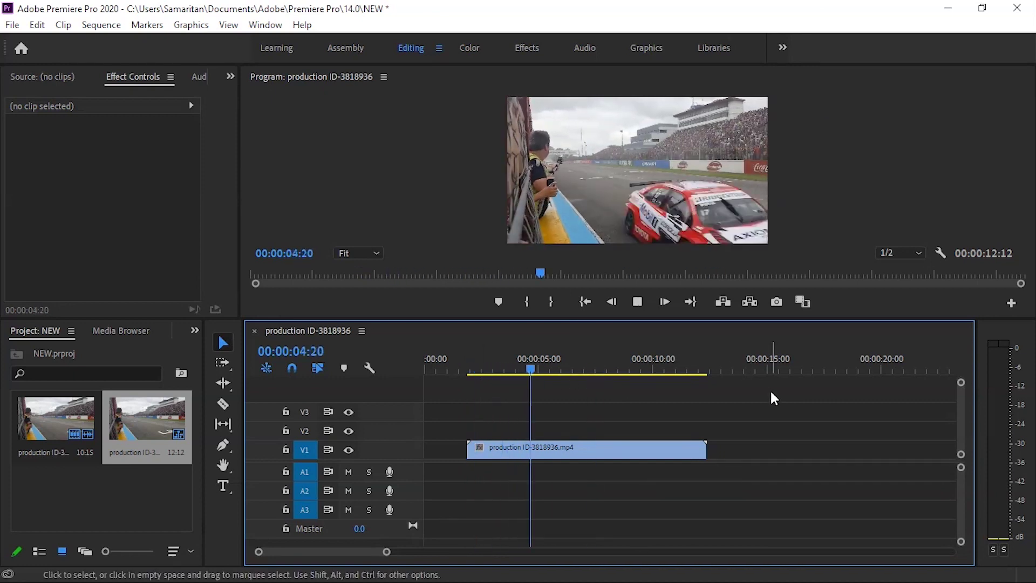
drag(543, 373, 514, 369)
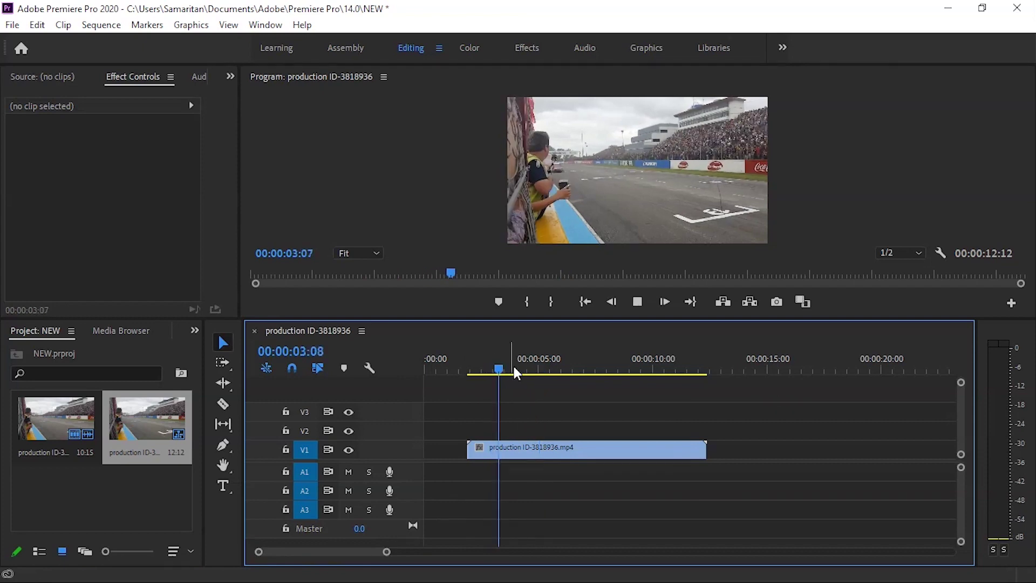
key(space)
Step: Set the race clip's speed to 50% and play the slowed footage
click(552, 447)
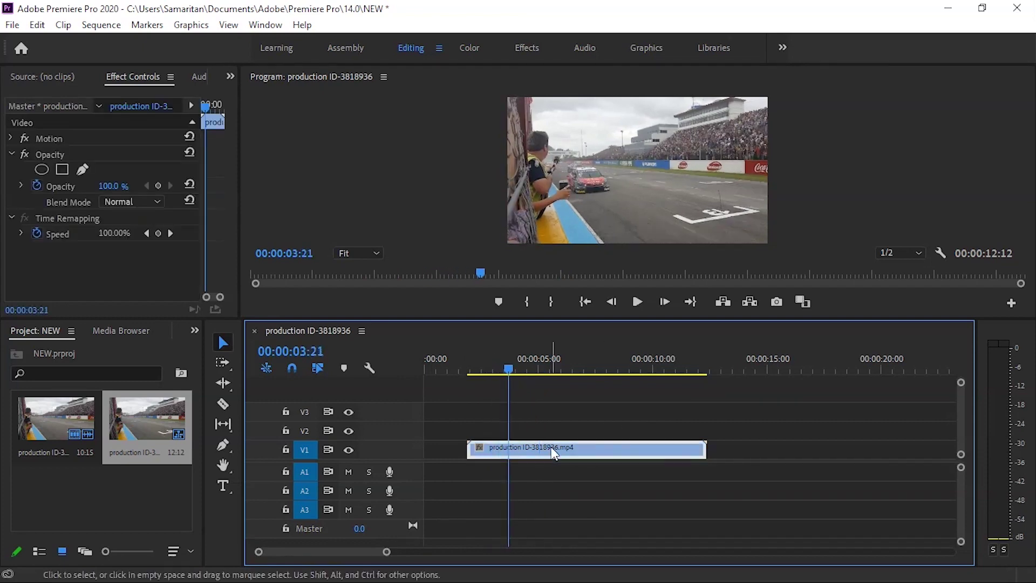
right_click(552, 450)
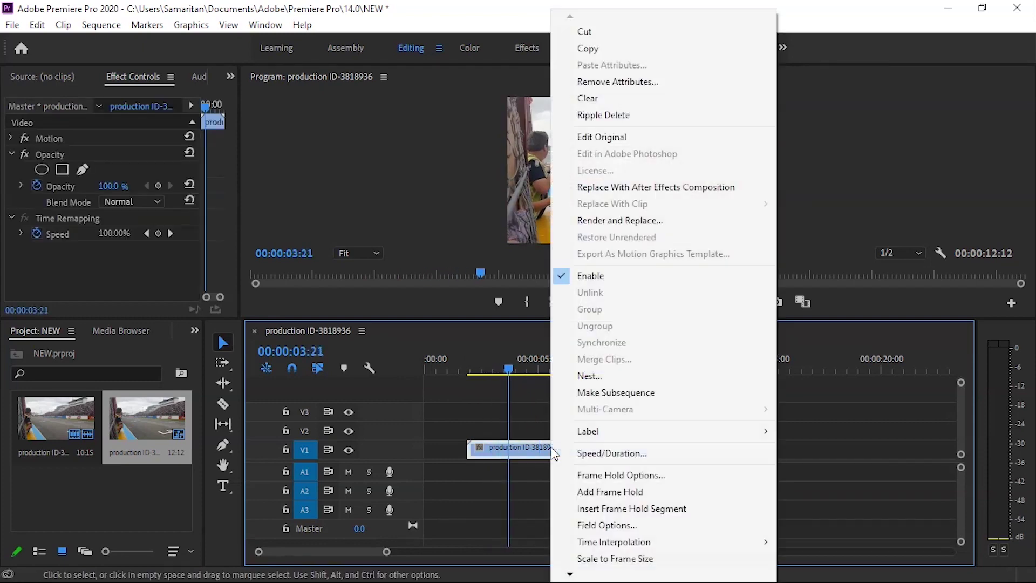
click(602, 454)
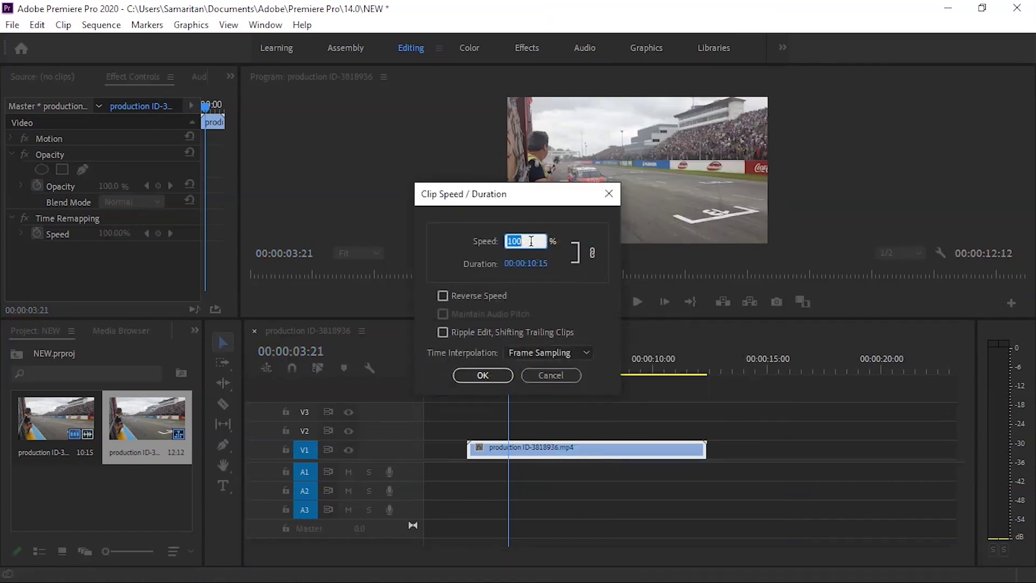
text(50)
key(Return)
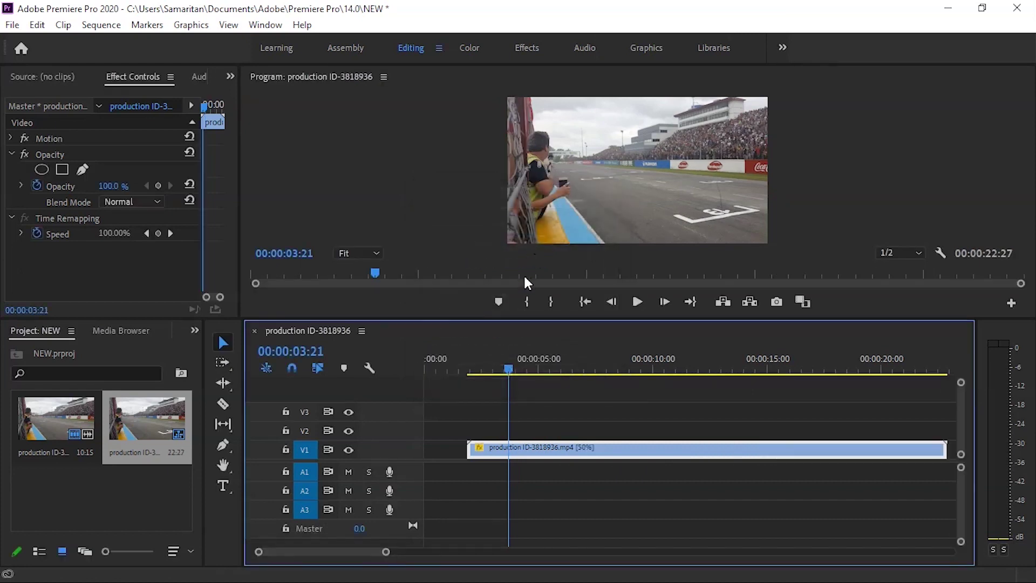
key(space)
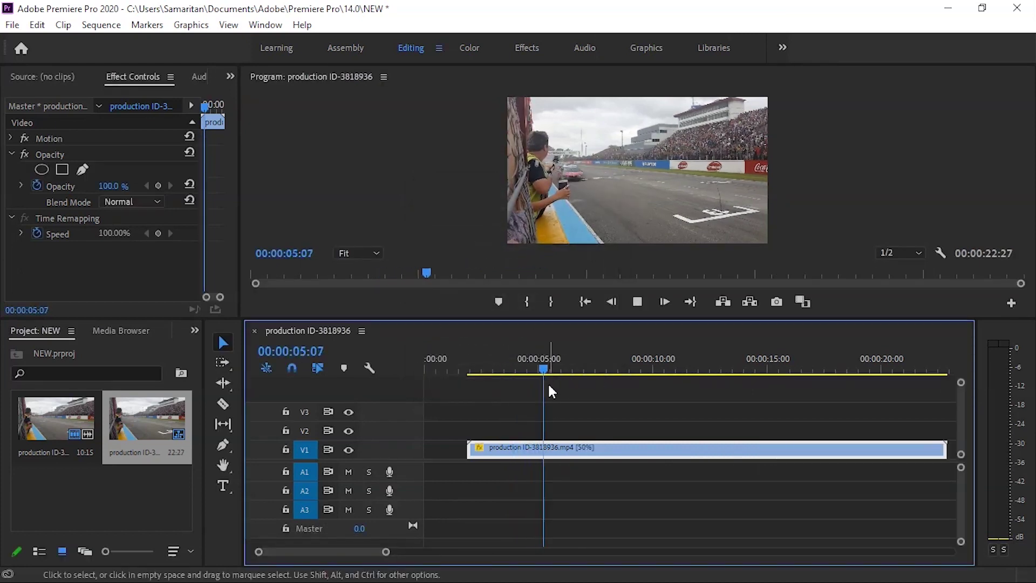
Step: Set the race clip's speed to 200% and play back the accelerated footage
right_click(589, 450)
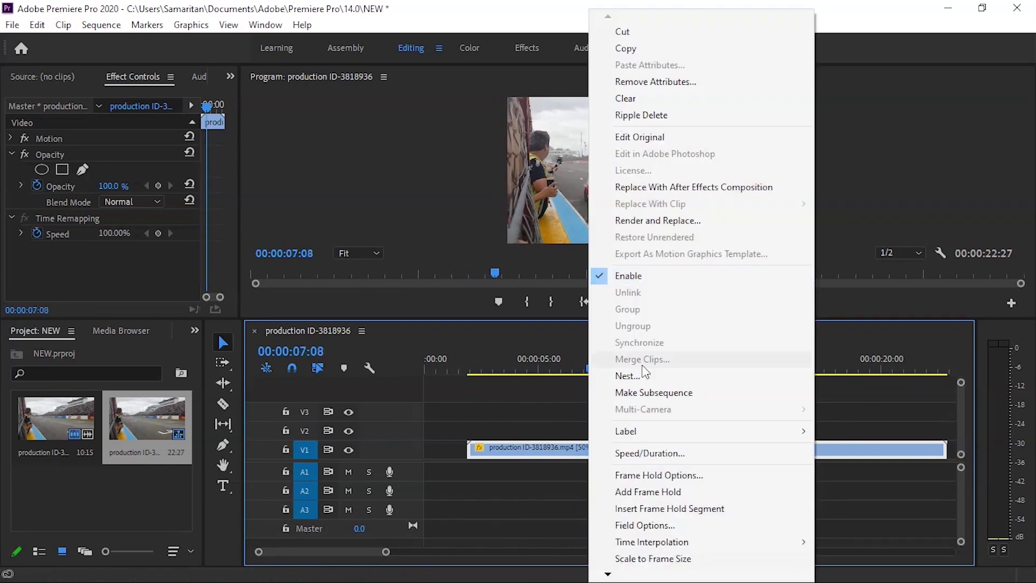
click(636, 454)
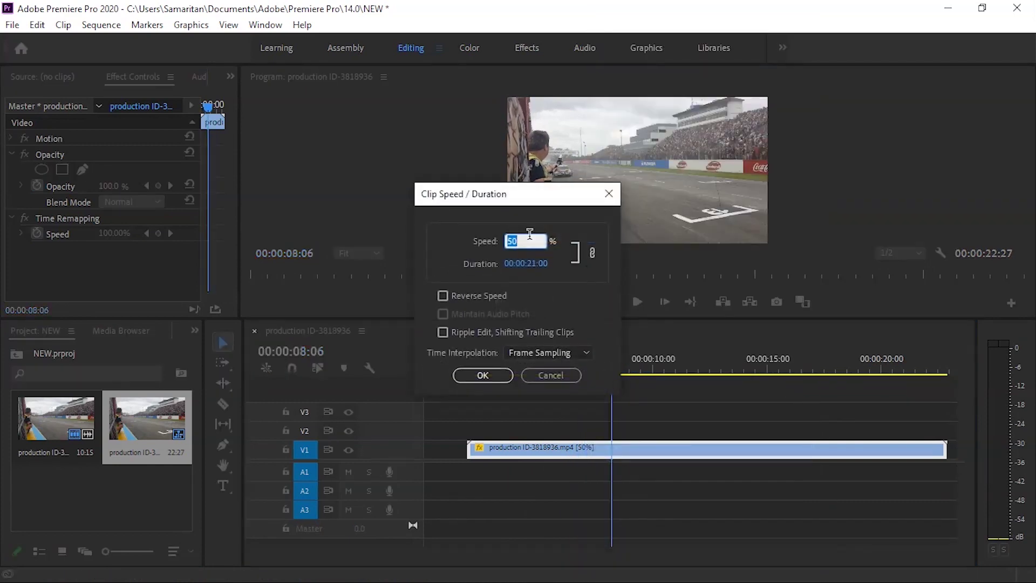
text(200)
key(Return)
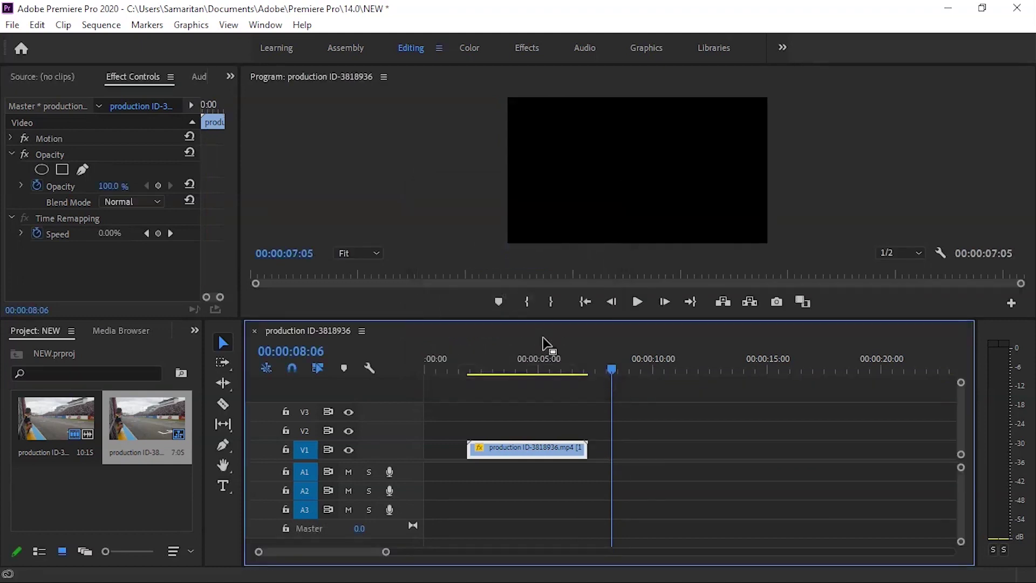
click(500, 368)
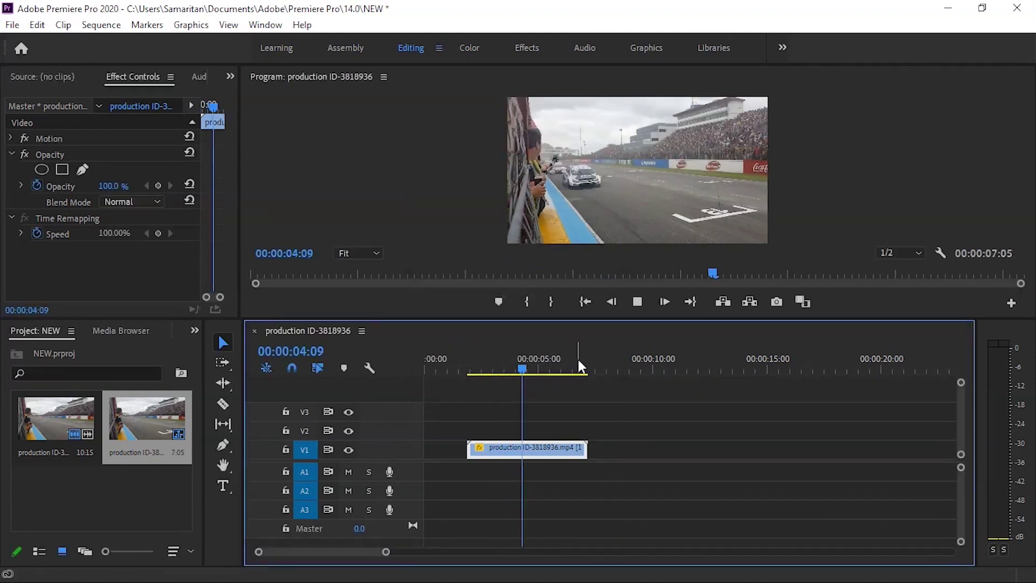
key(space)
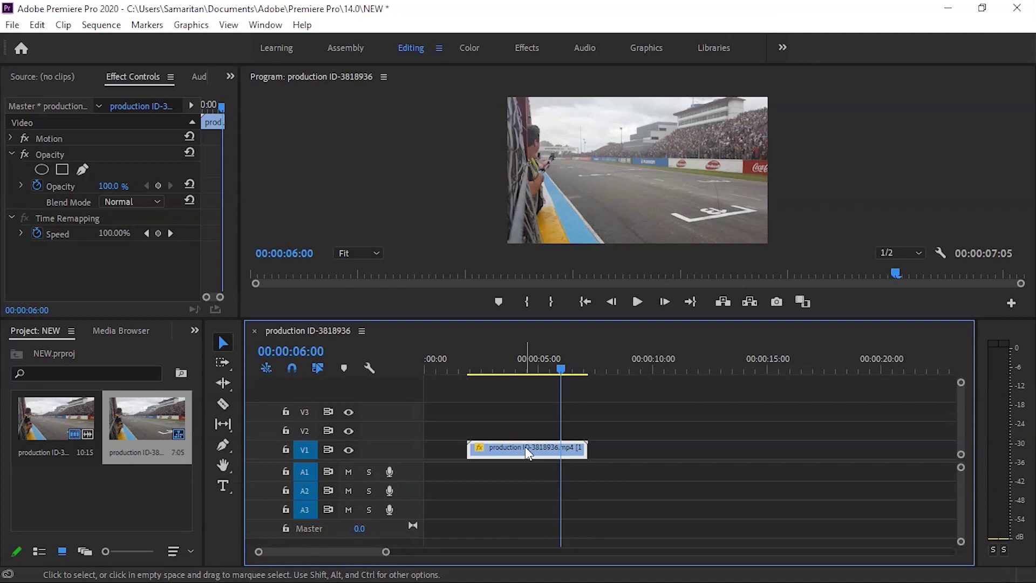
Step: Reset the race clip's speed to 100% and move the playhead back to 00:00:02:01 near the clip's start
right_click(526, 447)
click(582, 451)
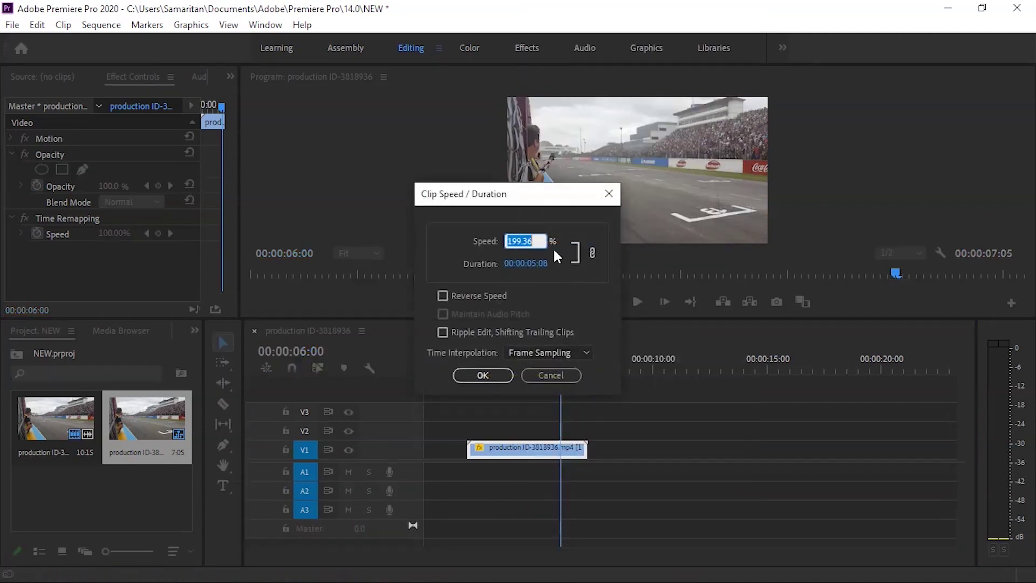
text(100)
key(Return)
drag(561, 362, 471, 365)
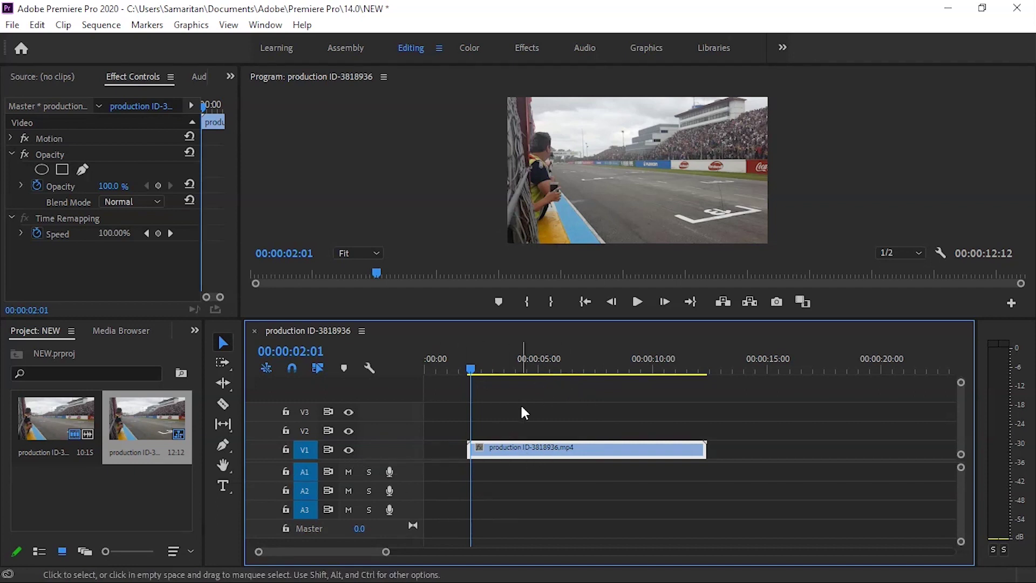
Step: Widen the timeline and program monitor areas and increase the height of video track V1 to show the clip thumbnail
drag(243, 405, 90, 405)
drag(236, 216, 190, 203)
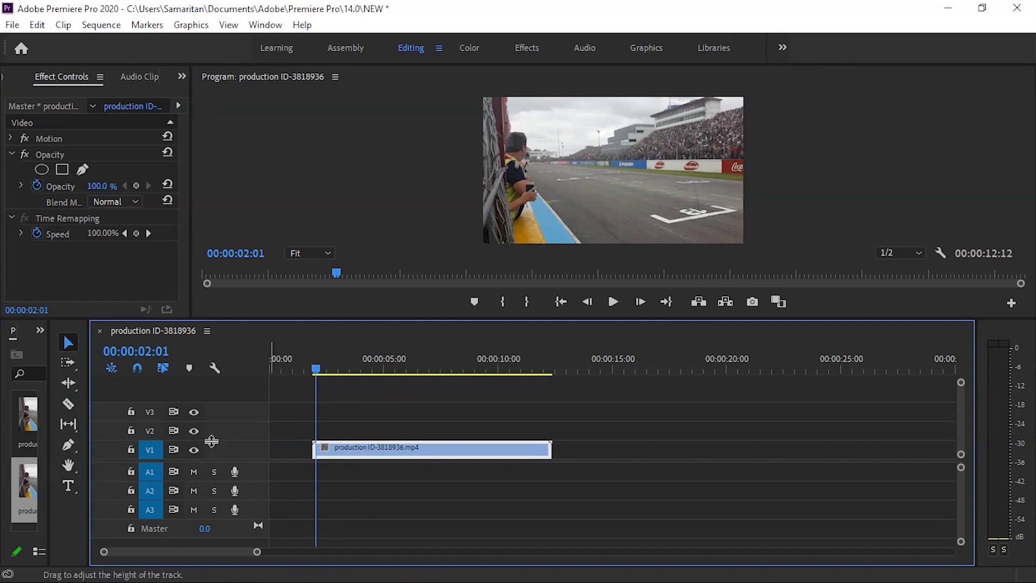
drag(212, 441, 218, 409)
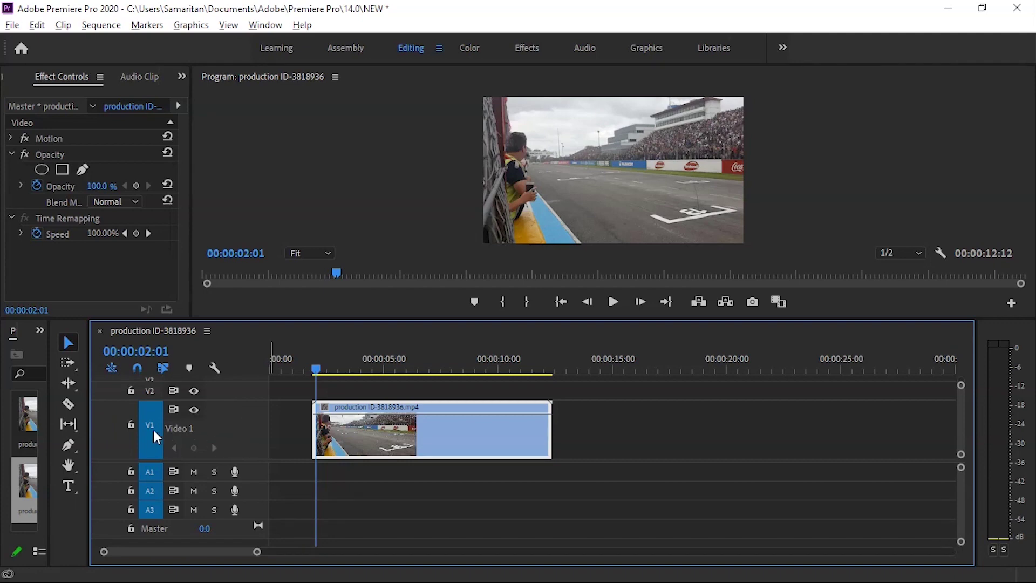
scroll(152, 429, up, 1)
scroll(151, 428, down, 1)
alt+scroll(153, 432, up, 1)
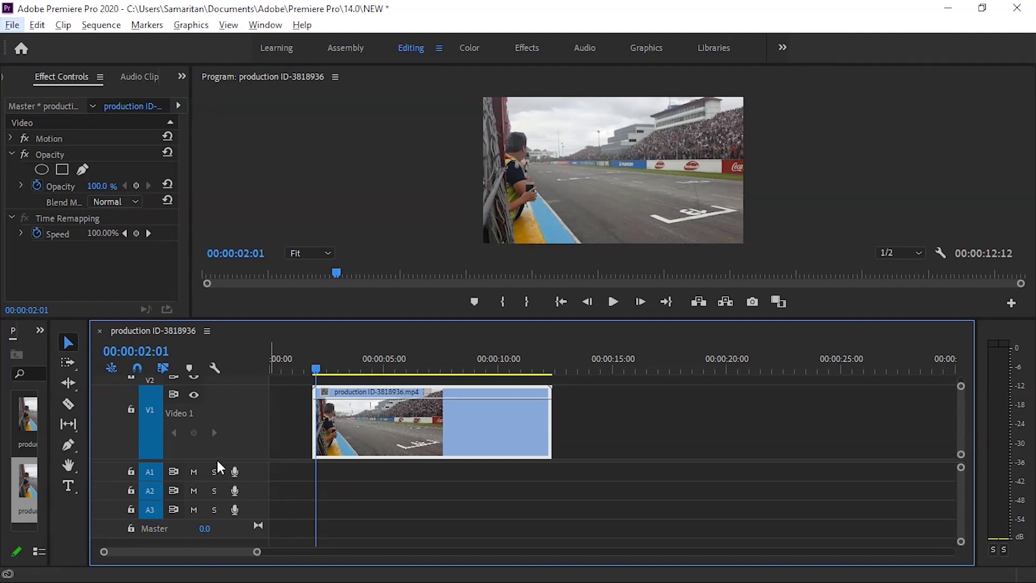
scroll(216, 455, up, 2)
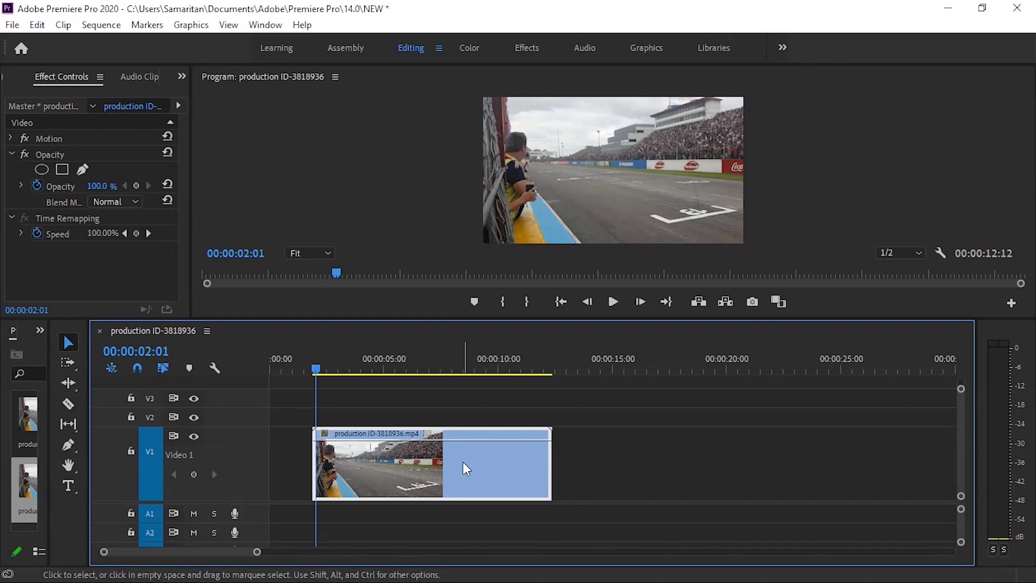
Step: Lower the race clip's opacity to 45.8% with the connector line on the clip and restore it to 100%
scroll(467, 469, up, 5)
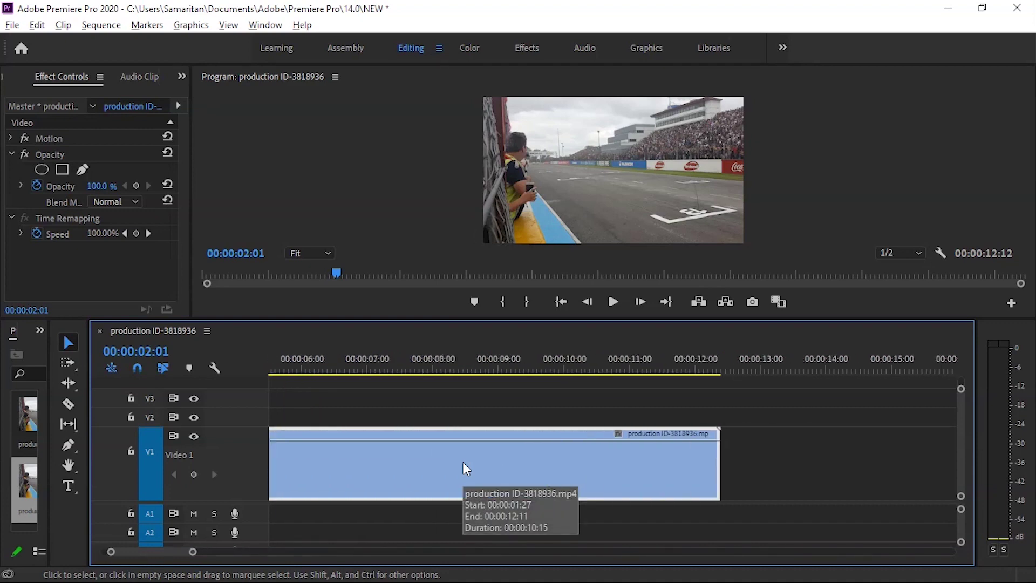
drag(150, 555, 146, 555)
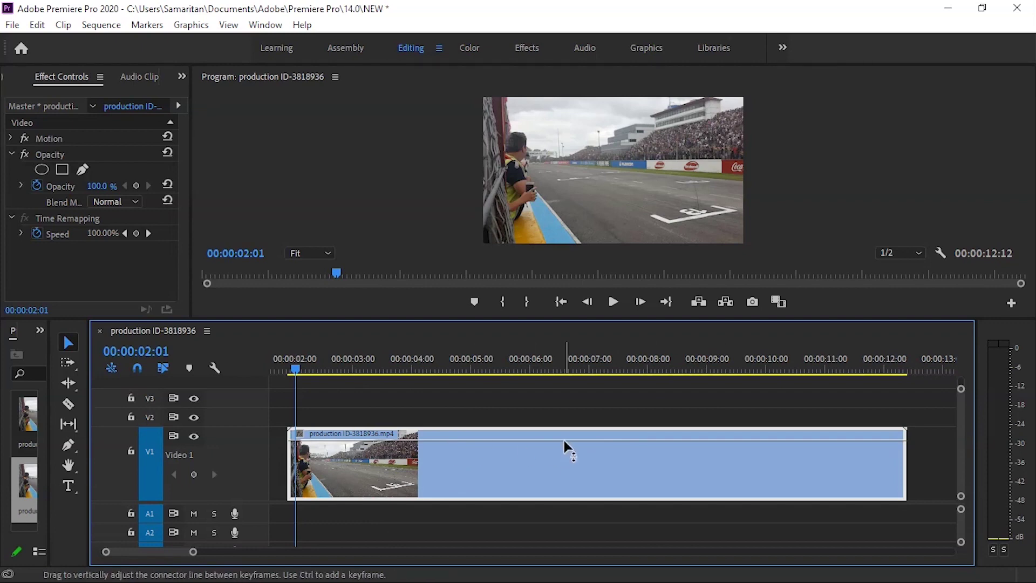
drag(565, 441, 566, 472)
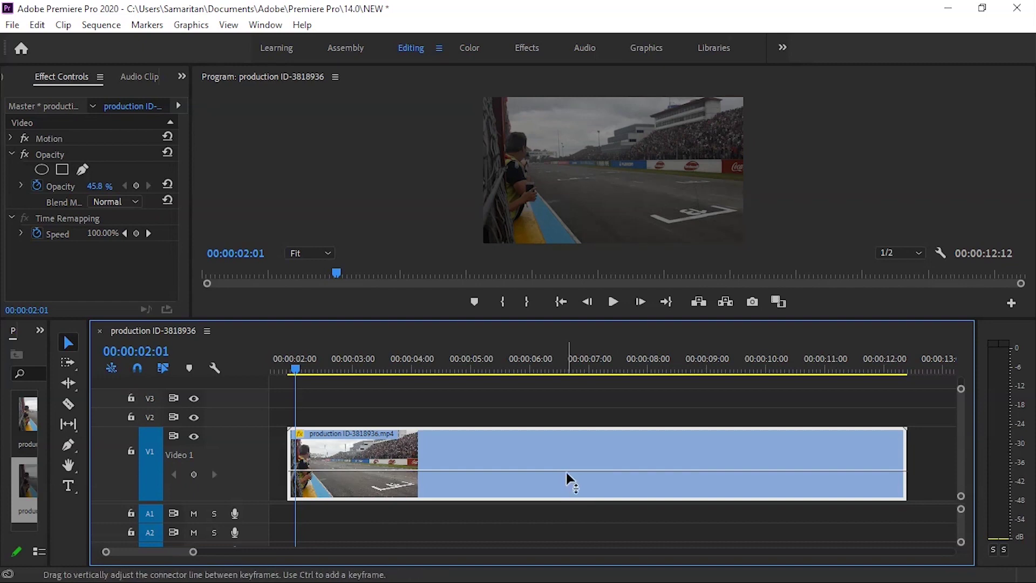
drag(567, 475, 567, 440)
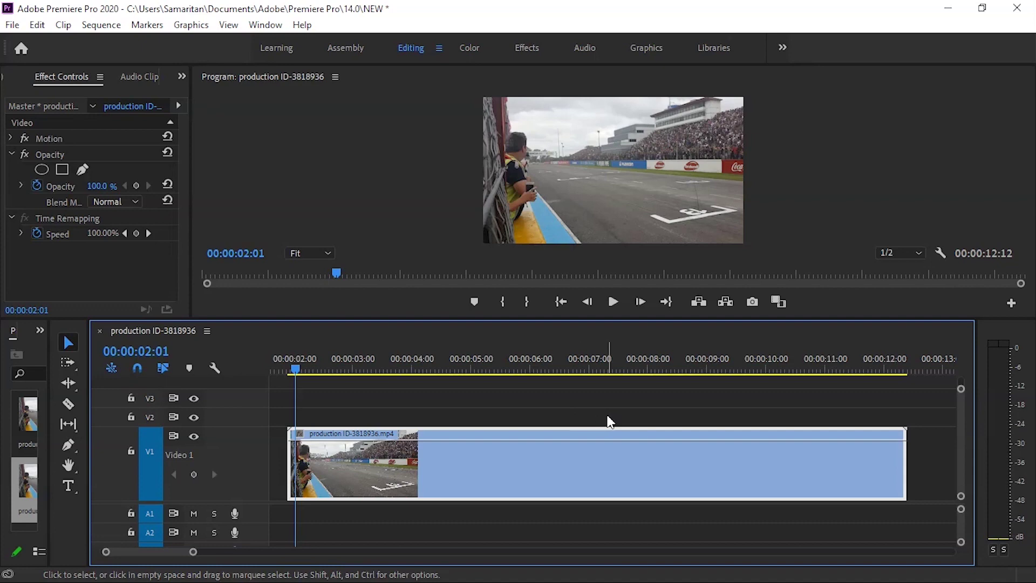
Step: Show the Time Remapping Speed keyframes on the race clip instead of the opacity line
right_click(514, 465)
mouse_move(531, 575)
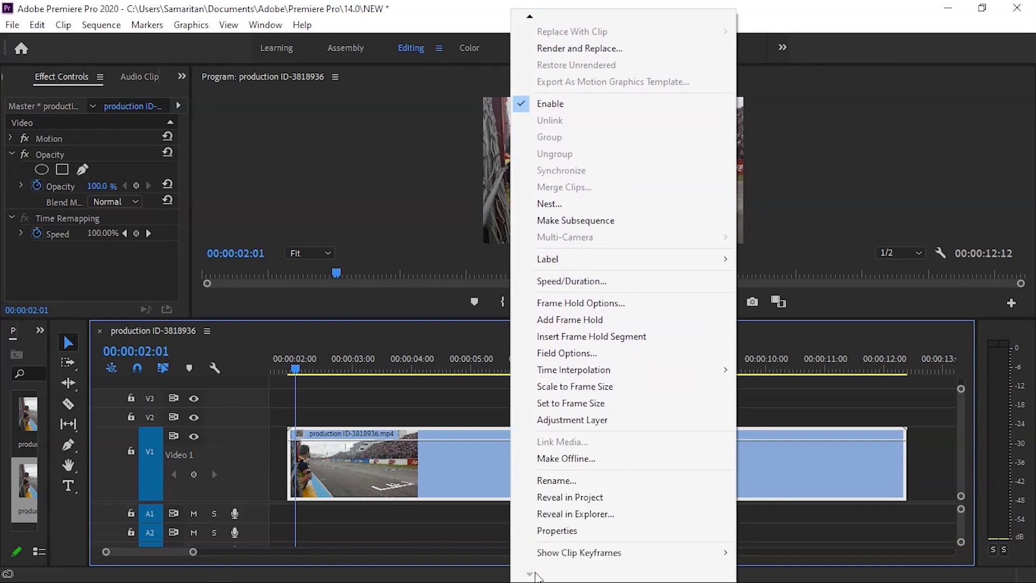
mouse_move(596, 558)
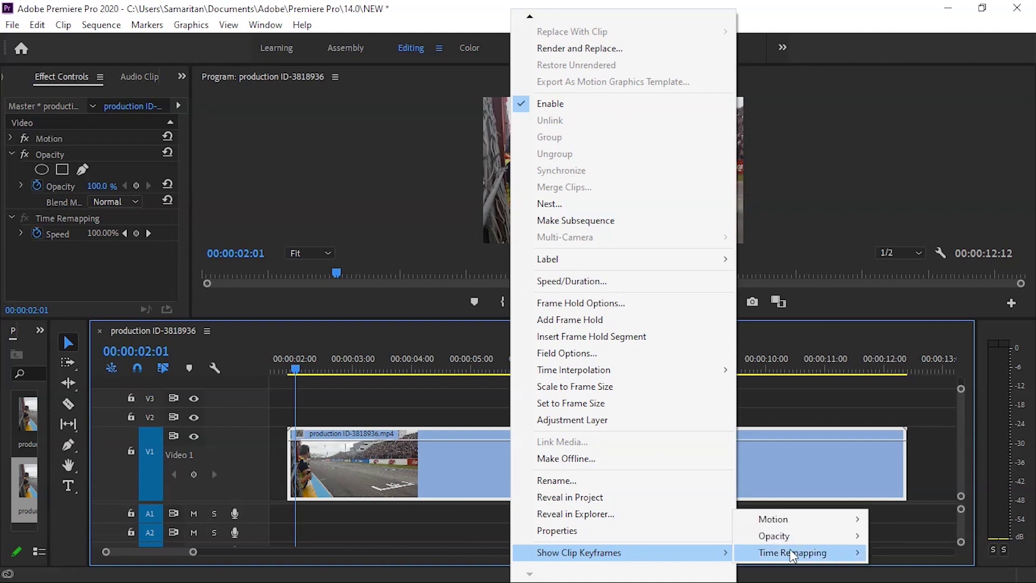
mouse_move(794, 556)
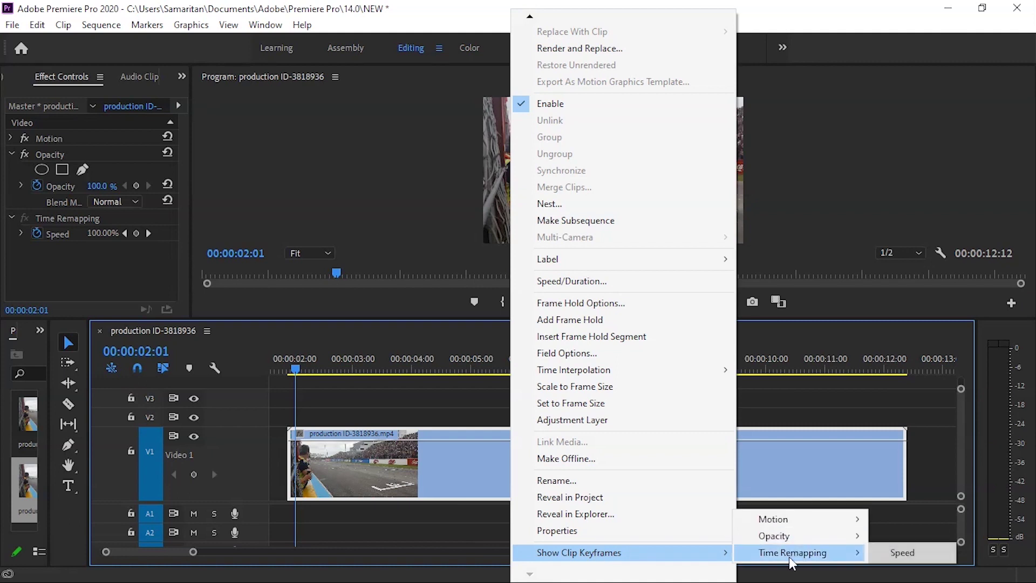
click(911, 562)
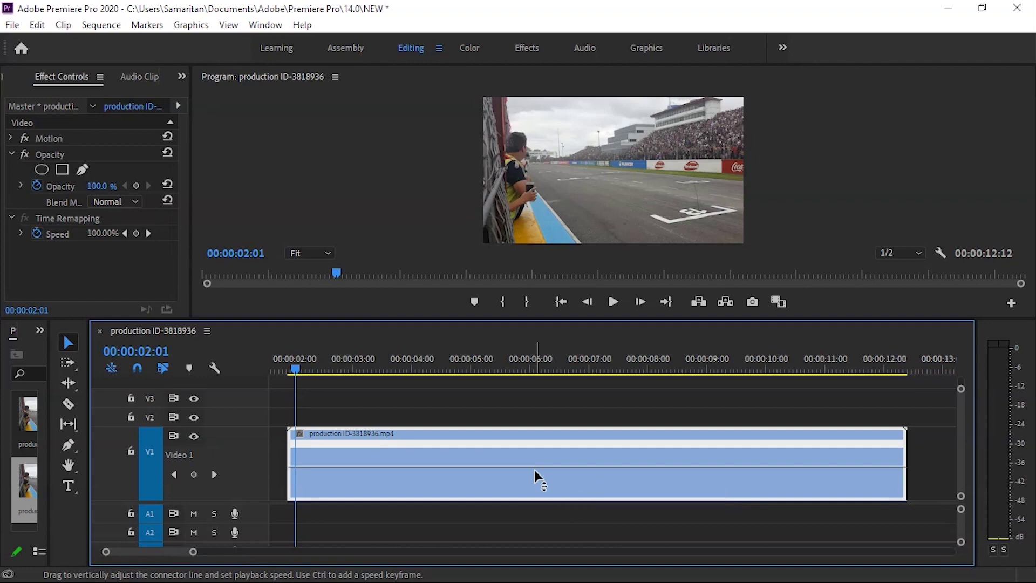
Step: Add two speed keyframes to the race clip, at 00:00:07:07 and 00:00:07:17, around the yellow car's approach
mouse_move(406, 370)
mouse_down()
mouse_move(373, 368)
mouse_move(431, 377)
mouse_move(413, 374)
mouse_up()
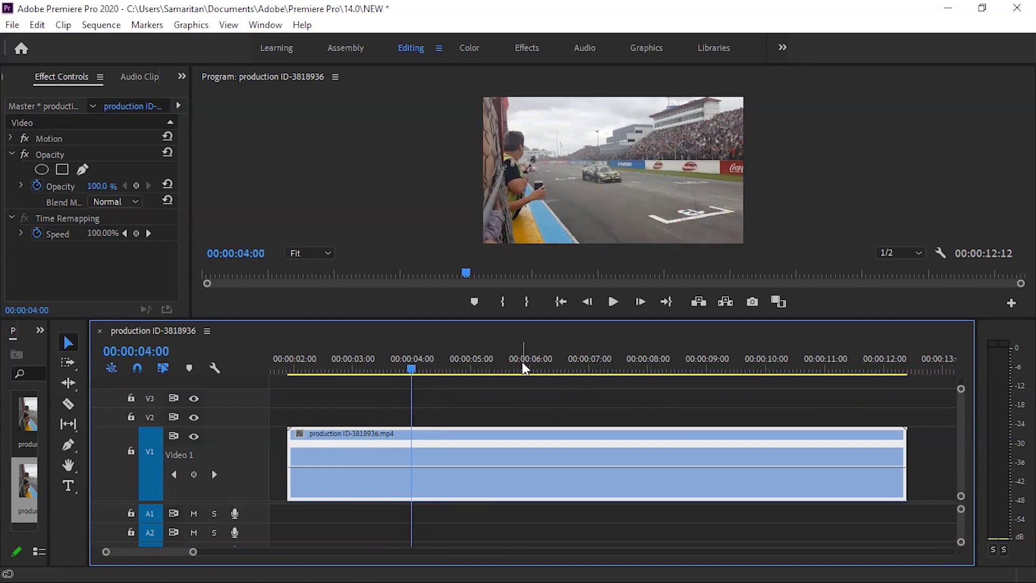
drag(412, 369, 603, 425)
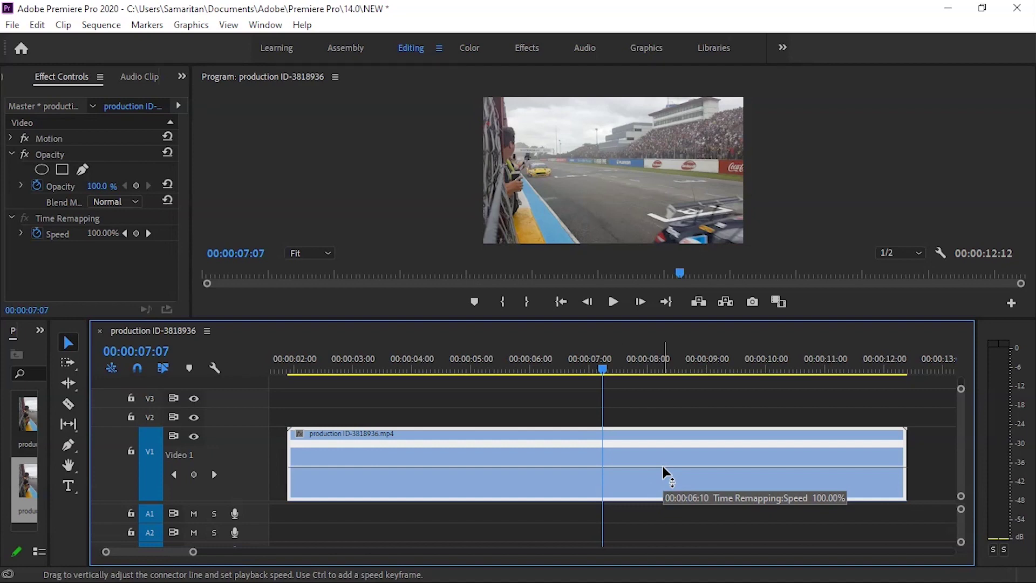
key(ctrl)
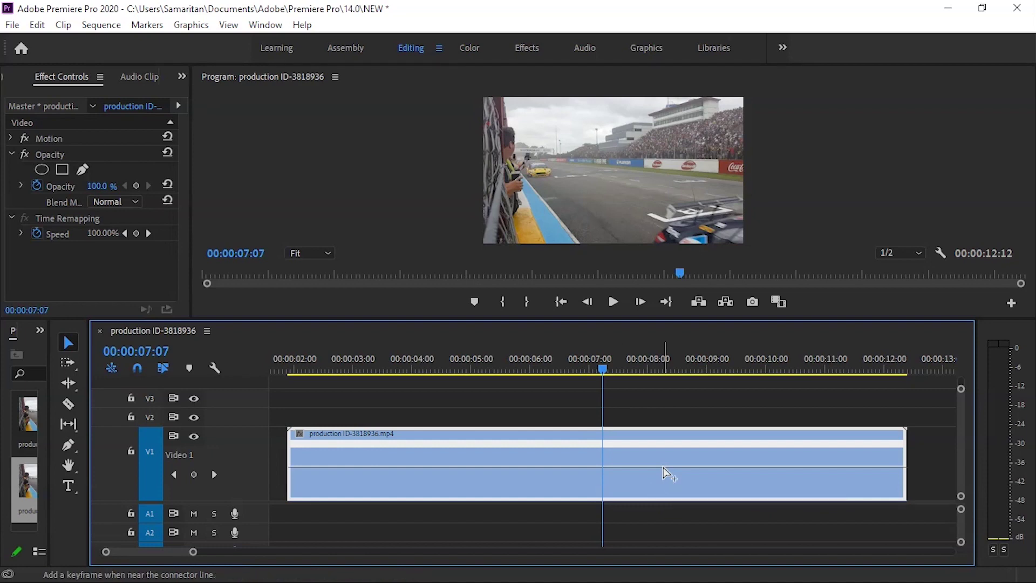
ctrl+click(605, 469)
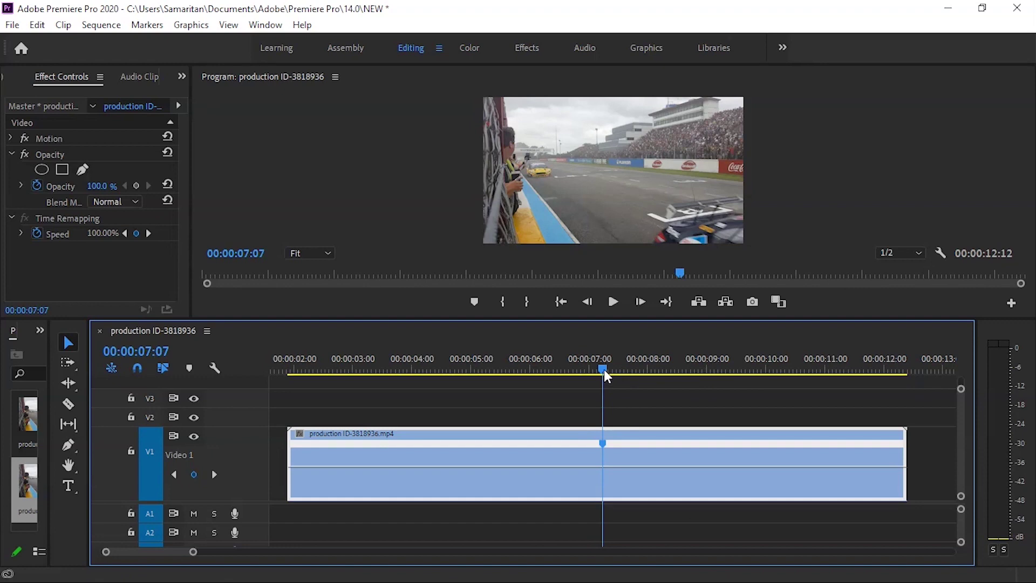
drag(604, 369, 624, 372)
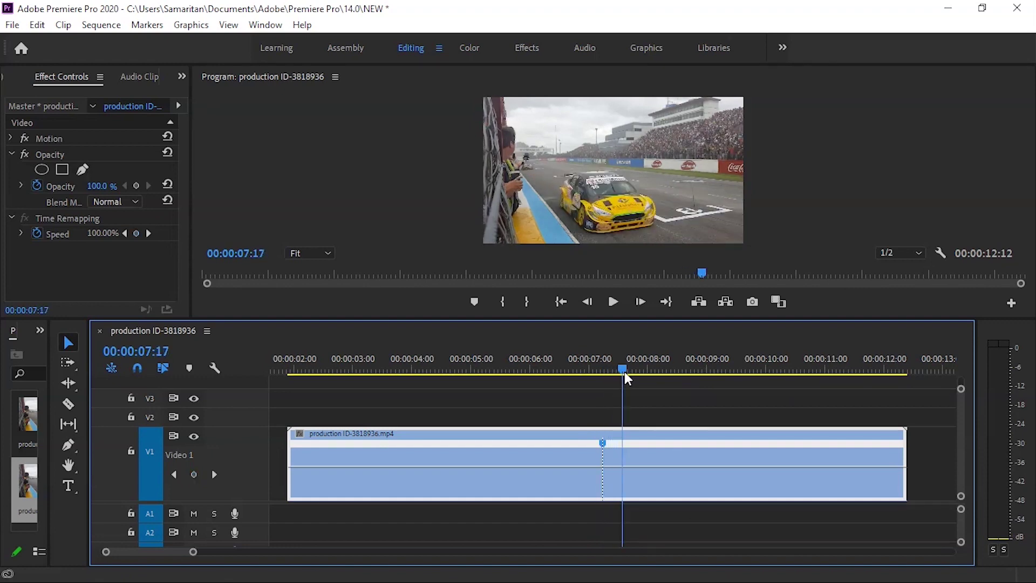
ctrl+click(621, 467)
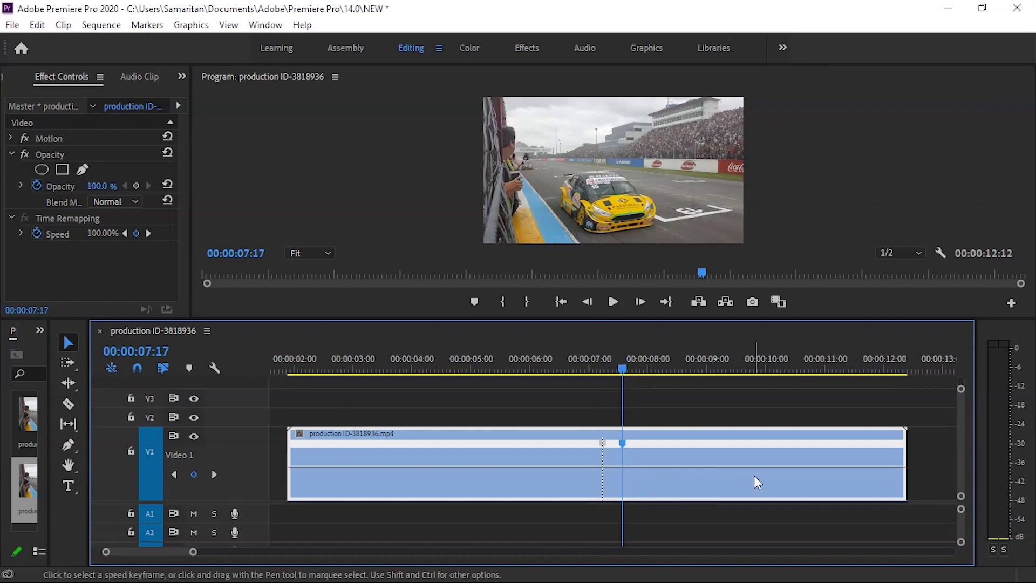
Step: Lower the speed of the section between the two keyframes to 25%
alt+scroll(605, 465, up, 2)
alt+scroll(606, 464, up, 4)
scroll(436, 443, down, 1)
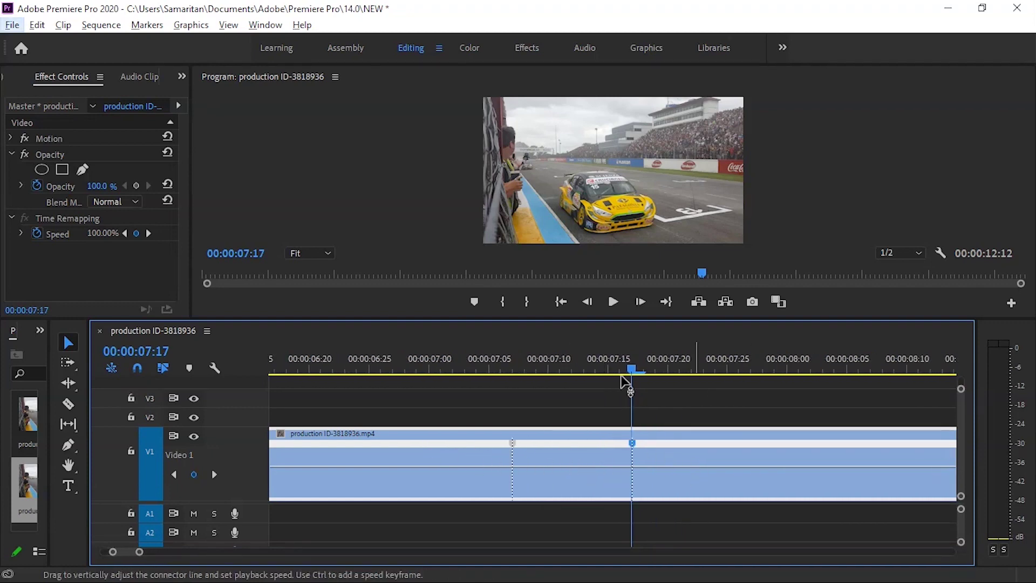
click(607, 371)
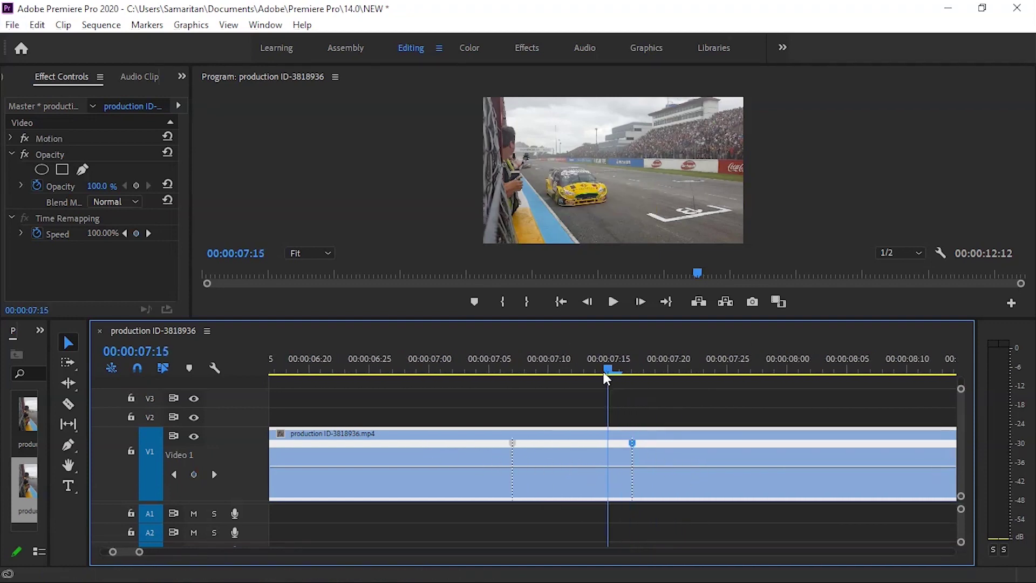
click(562, 468)
drag(562, 467, 562, 479)
Step: Raise the speed of the sections after and before the slowed part of the race clip to 150%
alt+scroll(478, 500, down, 2)
alt+scroll(472, 502, down, 3)
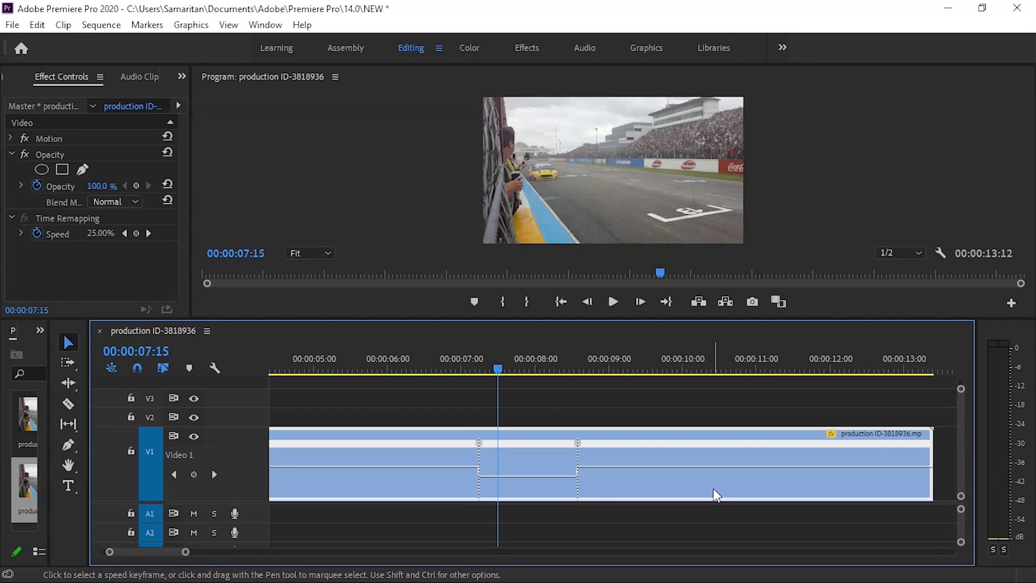
drag(703, 466, 710, 459)
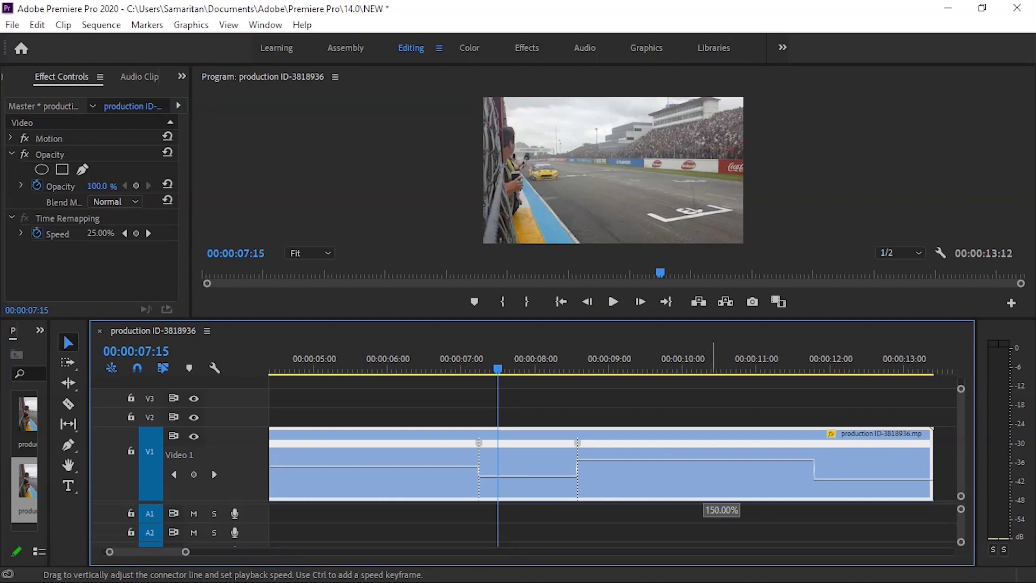
drag(710, 459, 710, 460)
drag(371, 467, 371, 459)
Step: Play the race clip through the speed changes and return the playhead to 00:00:04:25, ahead of the slowed section
key(minus)
key(space)
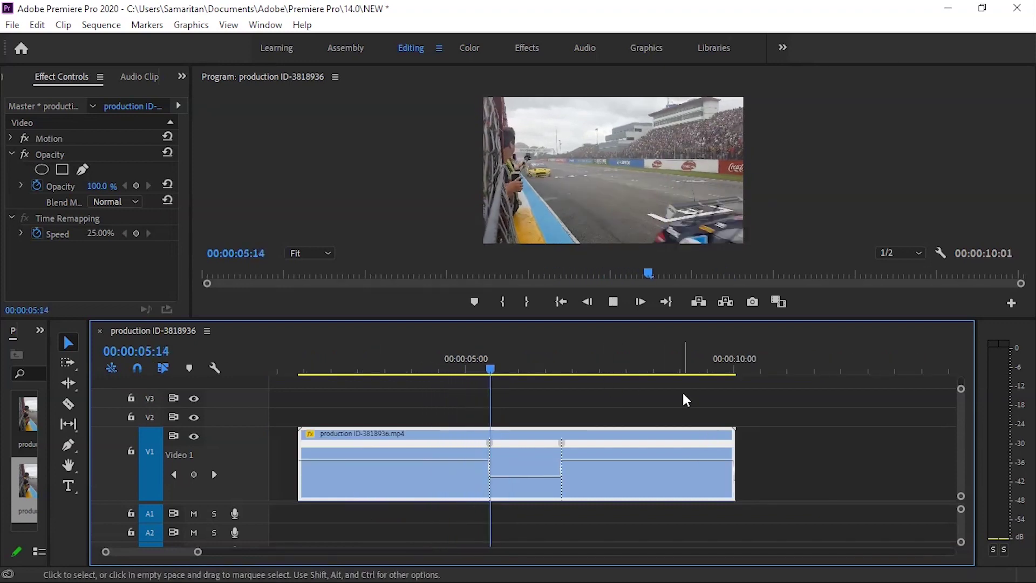
key(space)
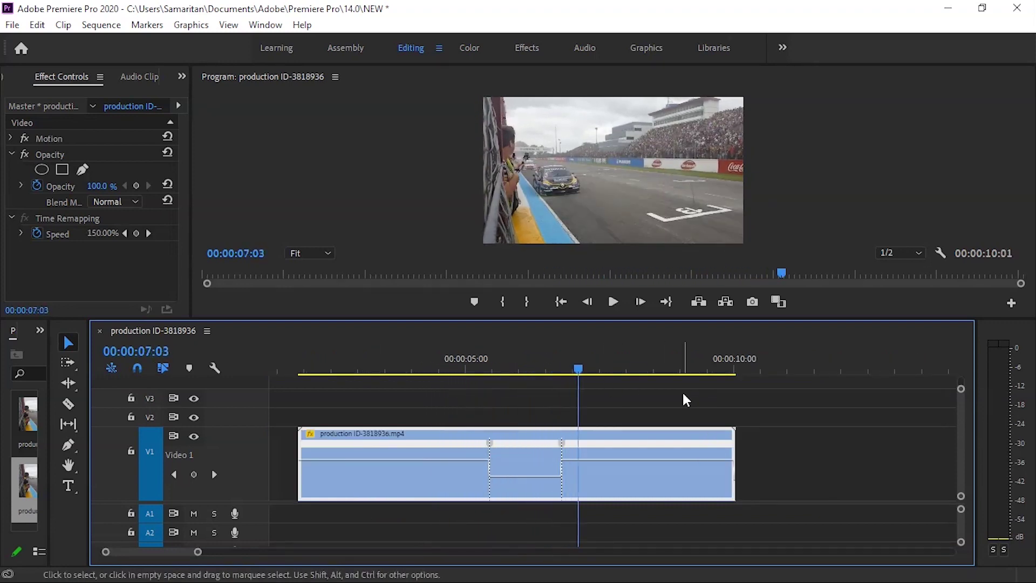
drag(582, 367, 457, 382)
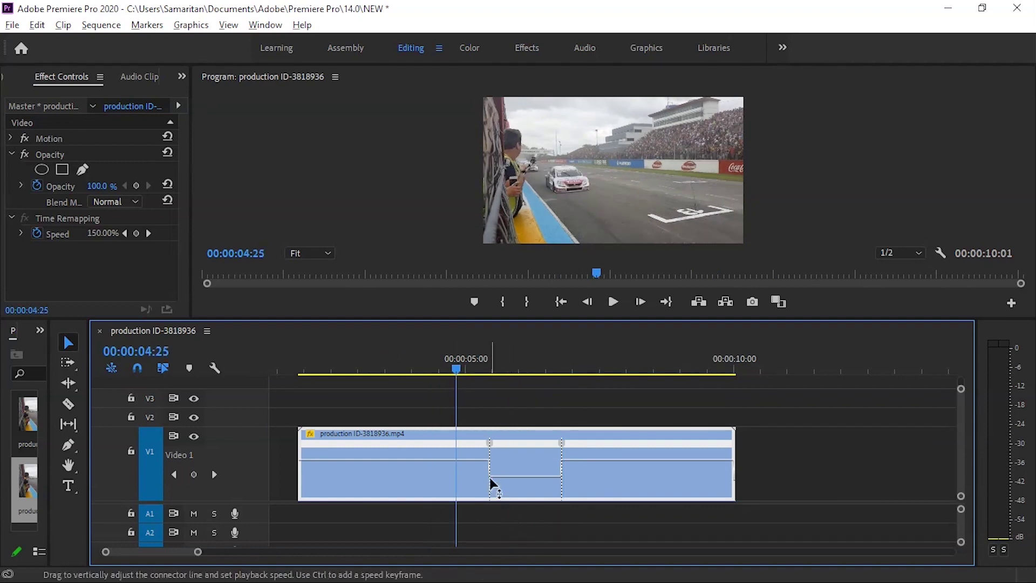
Step: Split both speed keyframes into short gradual ramps leading into and out of the 25% section
scroll(488, 475, up, 6)
scroll(483, 474, down, 2)
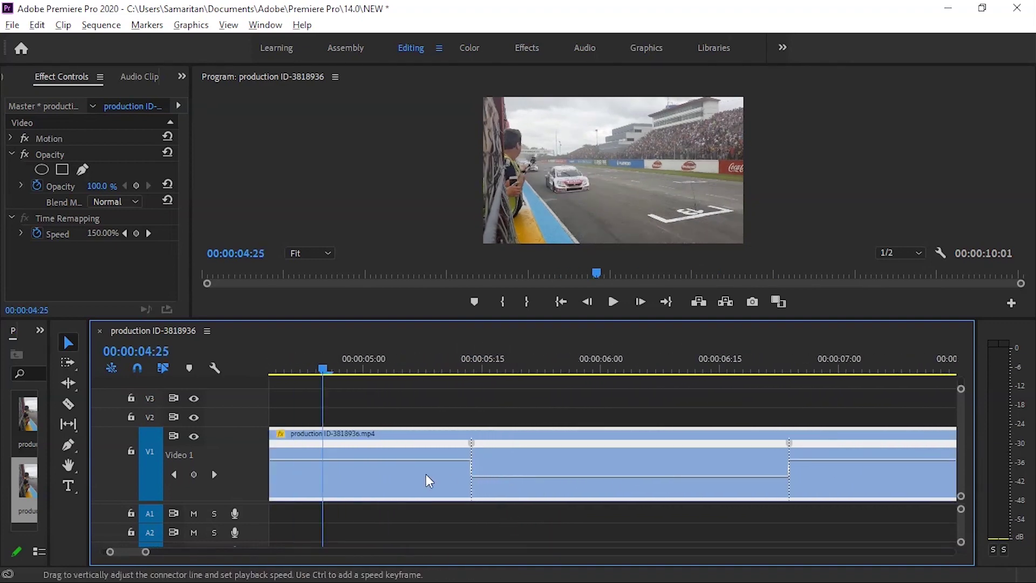
click(473, 444)
drag(473, 444, 449, 453)
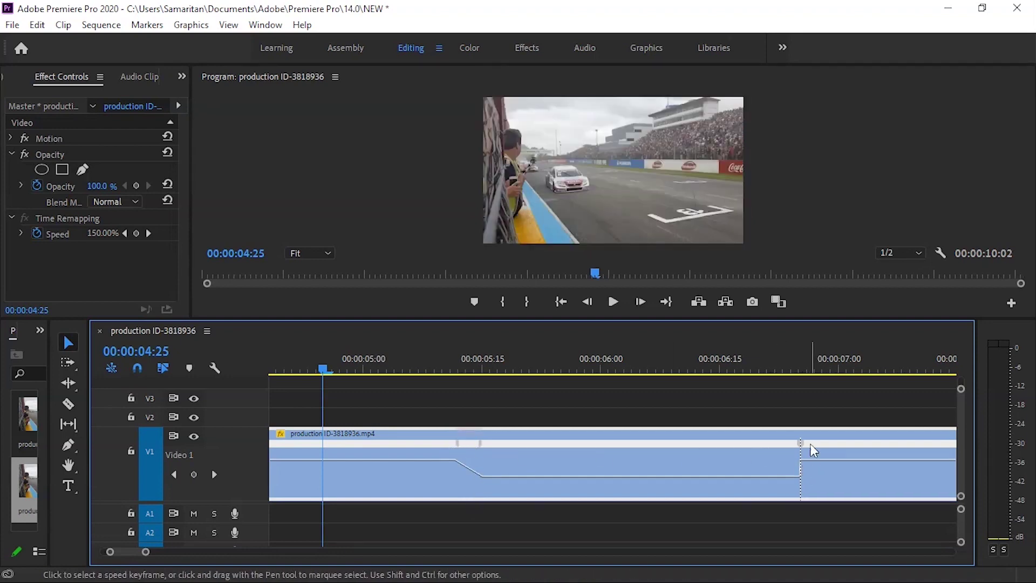
drag(802, 443, 828, 448)
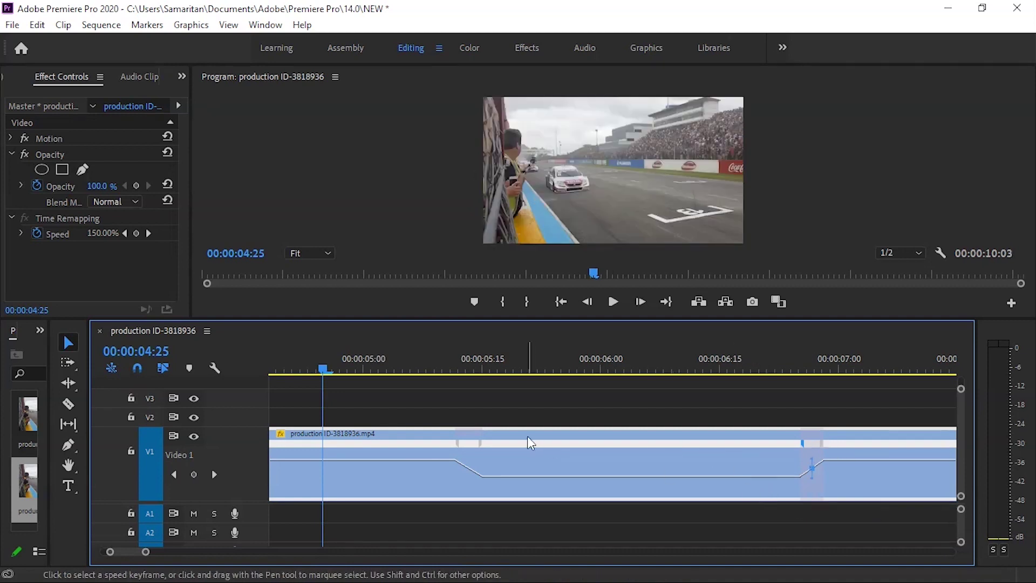
click(557, 431)
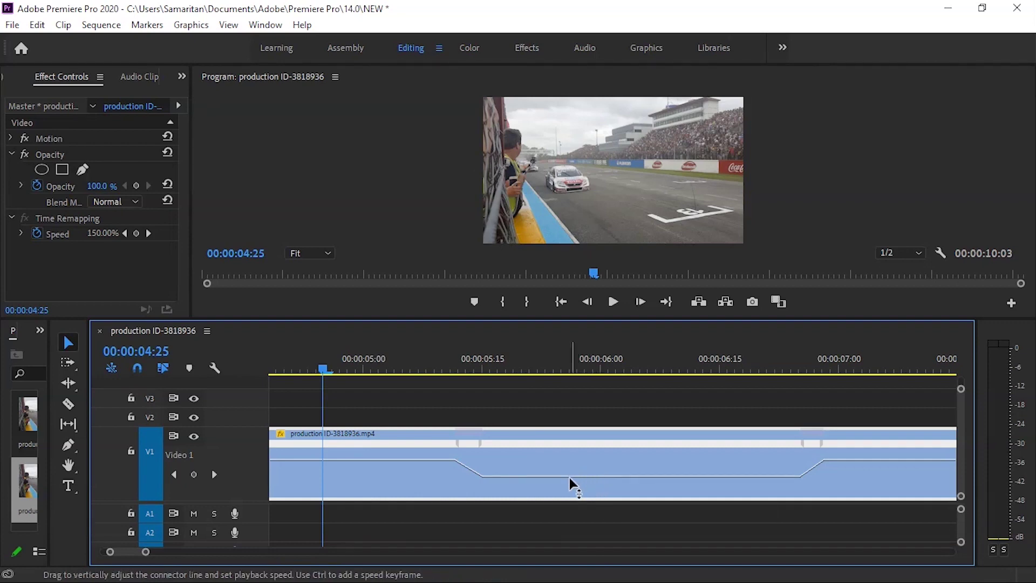
Step: Curve both speed ramps with their ease handles so the transitions in and out of slow motion are smooth
click(470, 438)
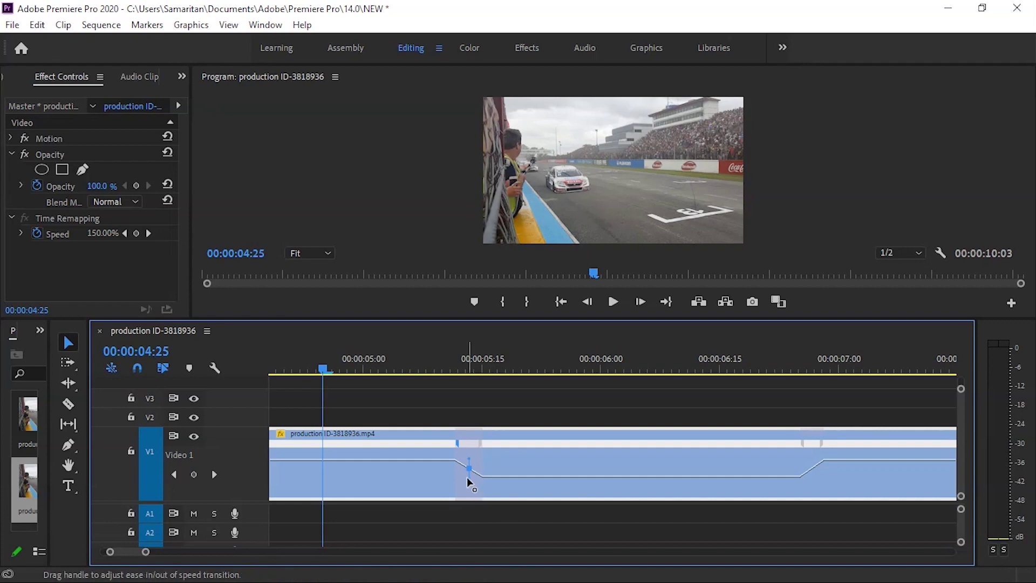
drag(471, 478, 497, 471)
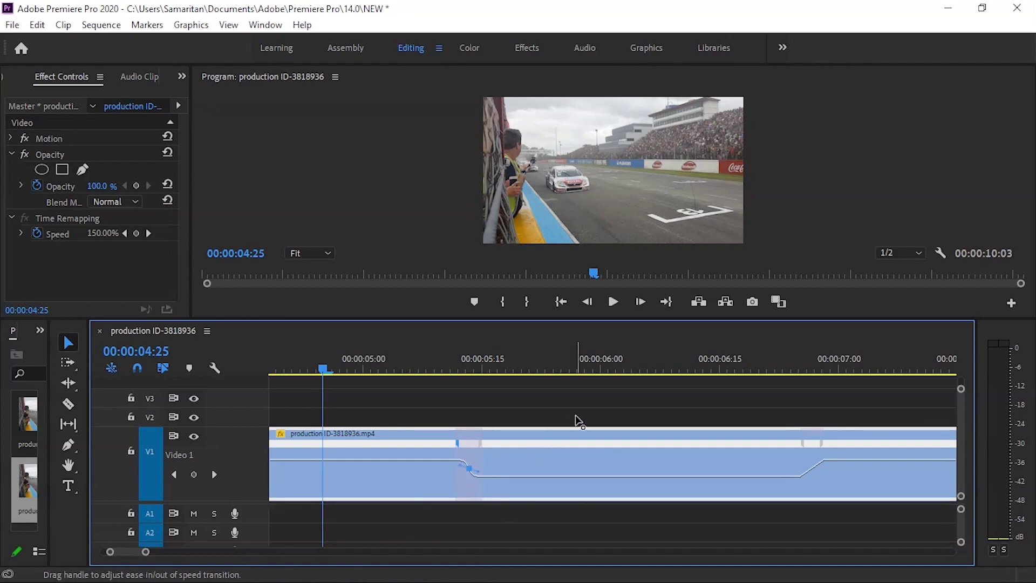
click(811, 468)
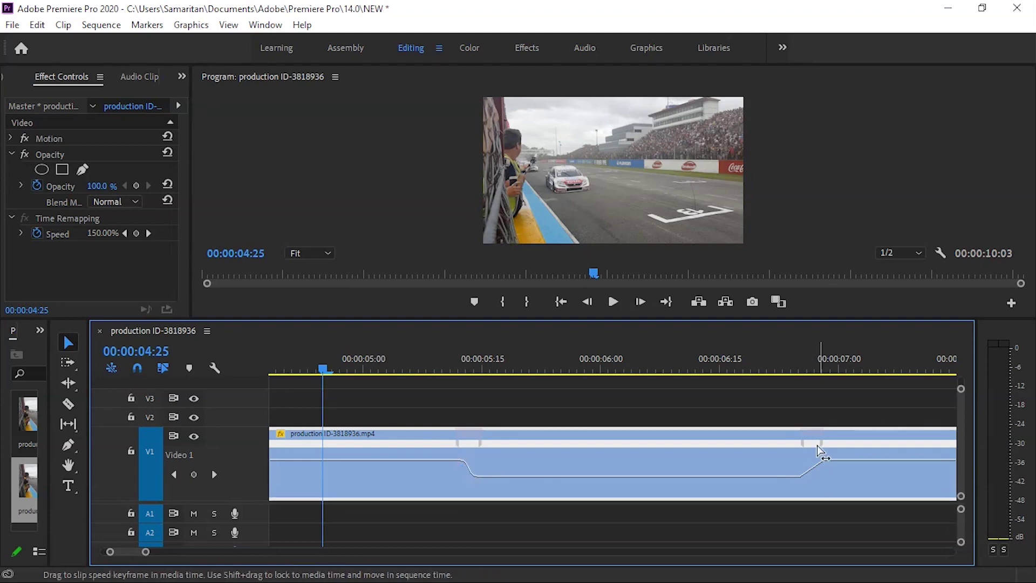
drag(814, 457, 817, 460)
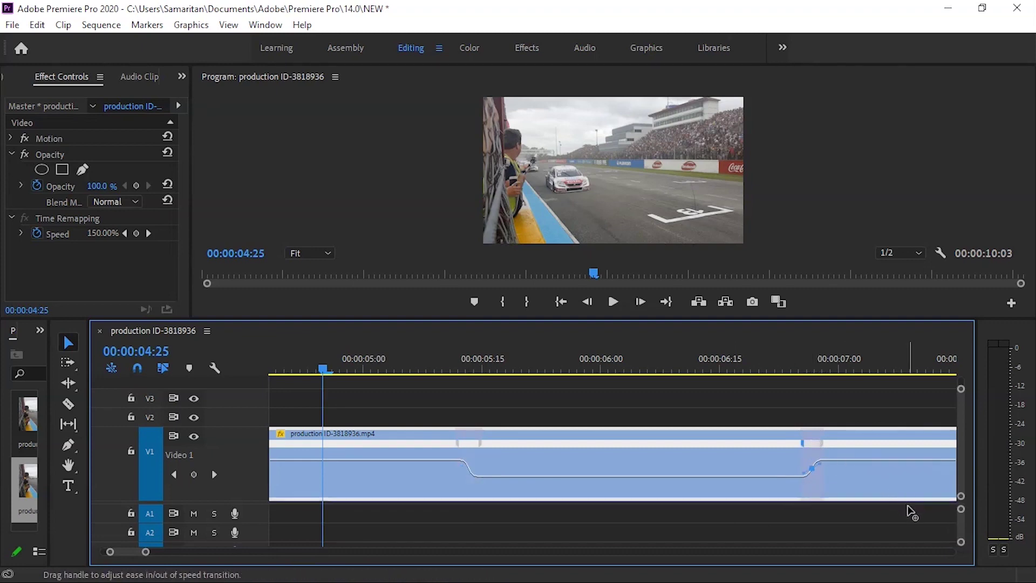
Step: Play back the race clip from 00:00:03:16 and replay the slowed section to check the eased speed ramps
key(minus)
key(minus)
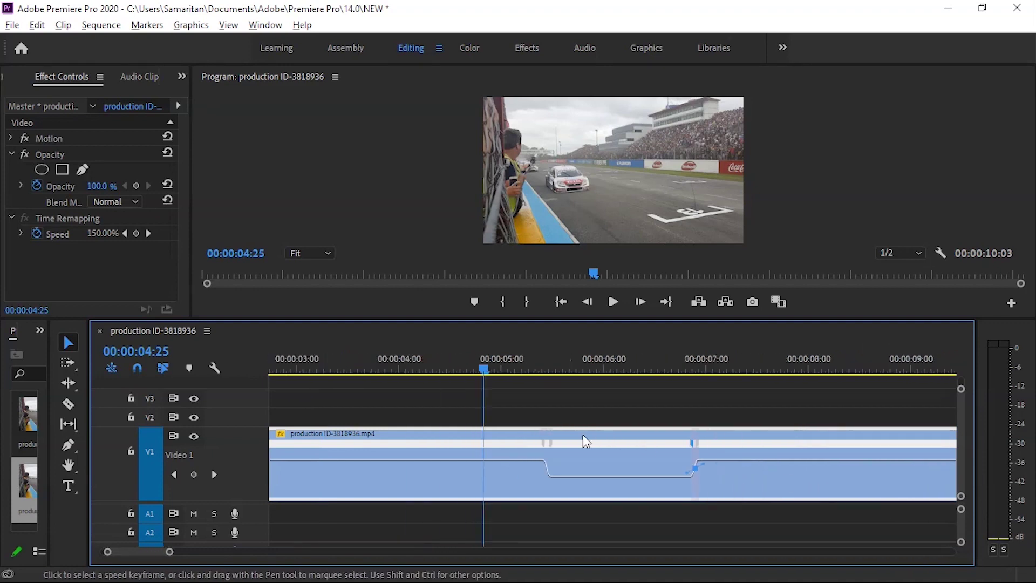
click(364, 369)
key(space)
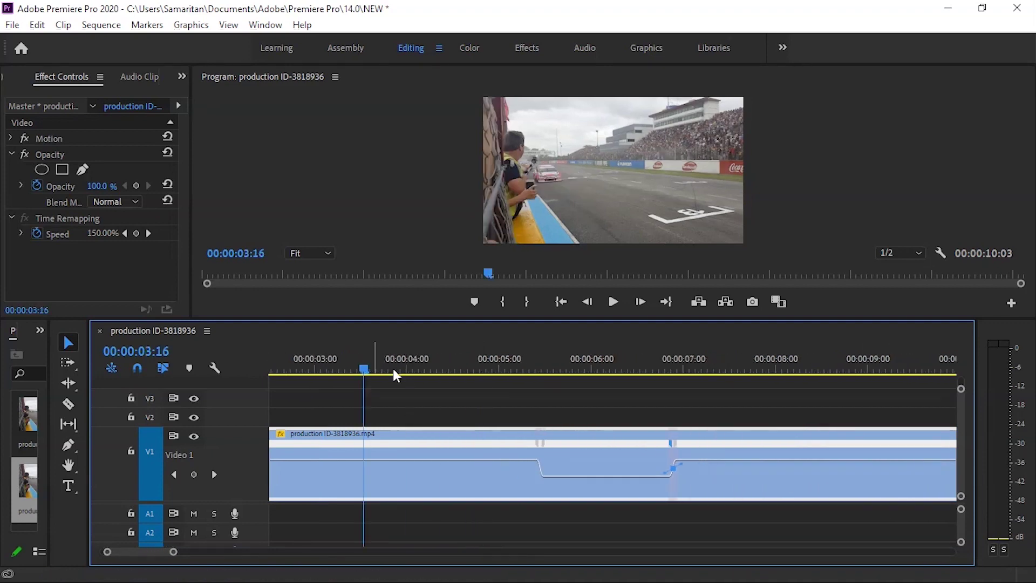
click(452, 352)
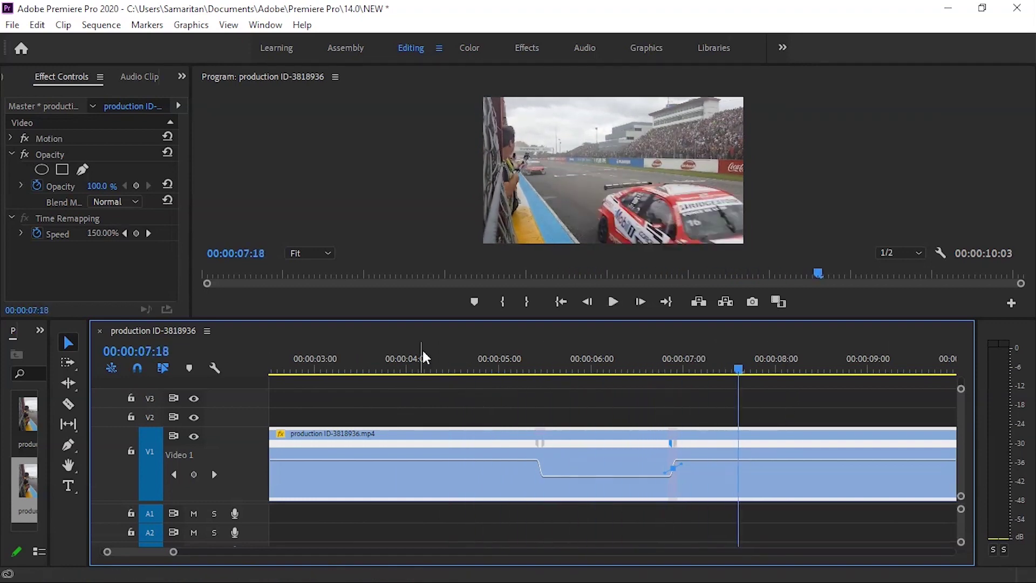
click(567, 359)
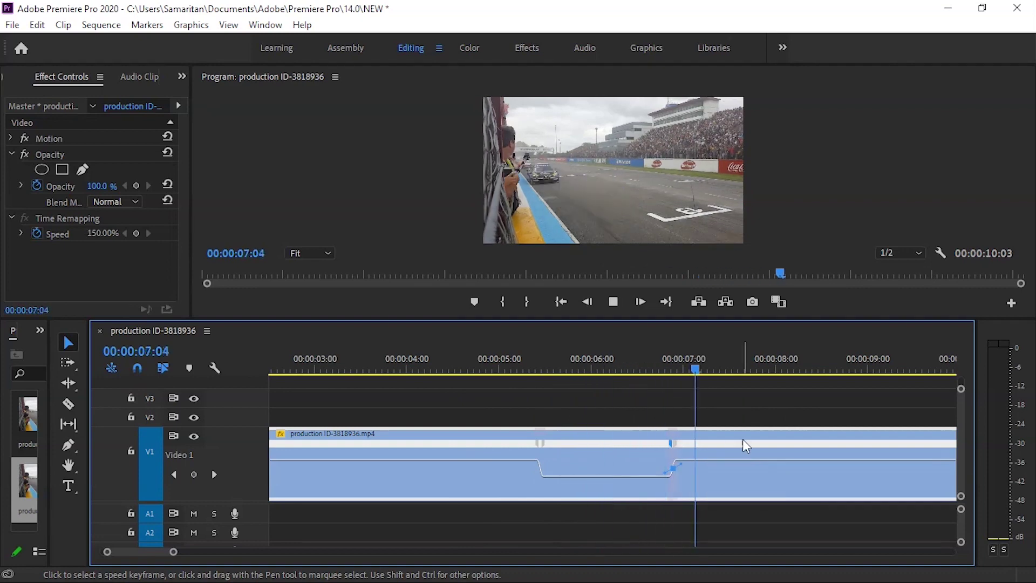
key(space)
click(510, 344)
key(space)
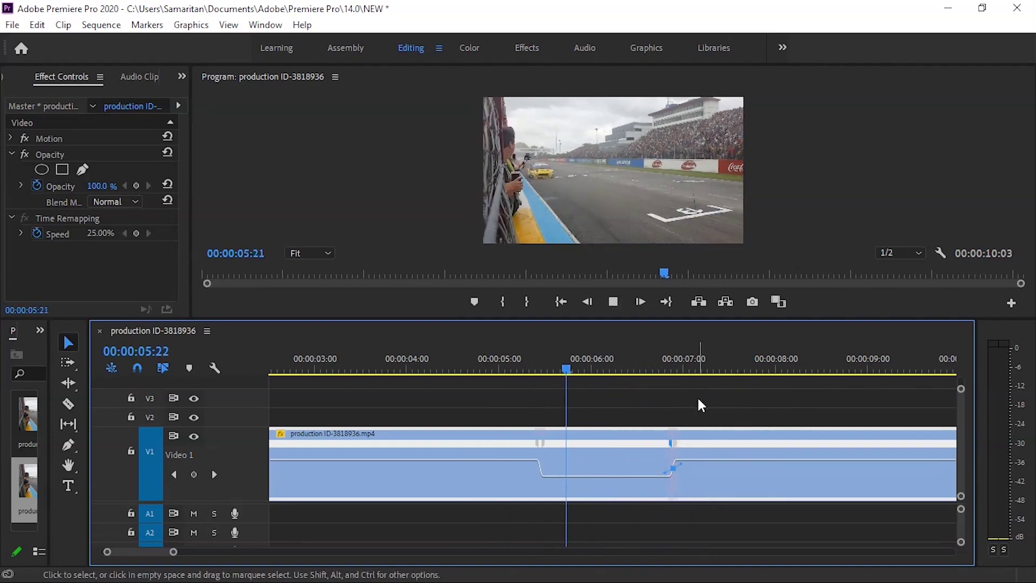
key(minus)
key(space)
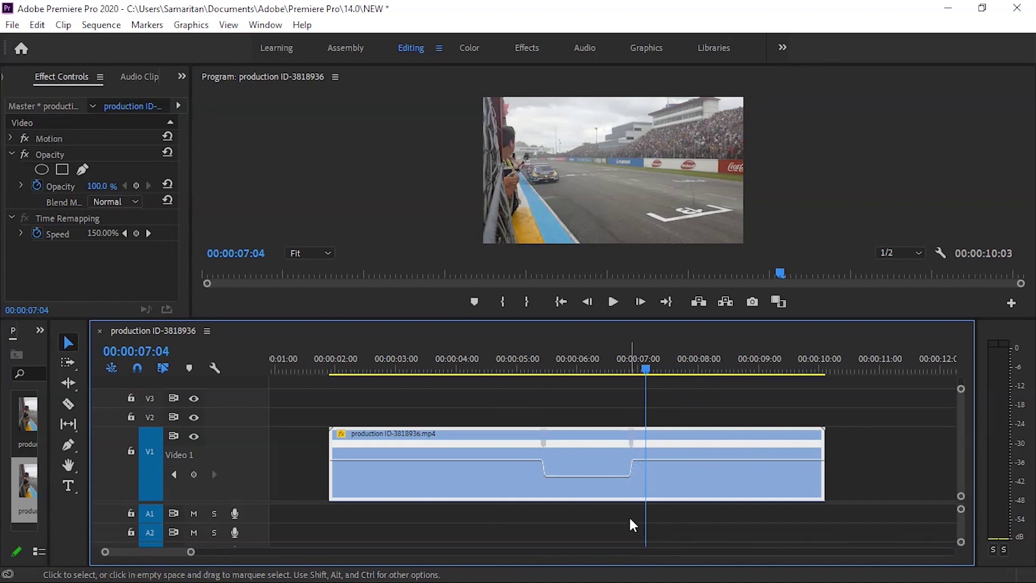
Step: Set the race clip's time interpolation to Optical Flow
right_click(579, 461)
mouse_move(613, 545)
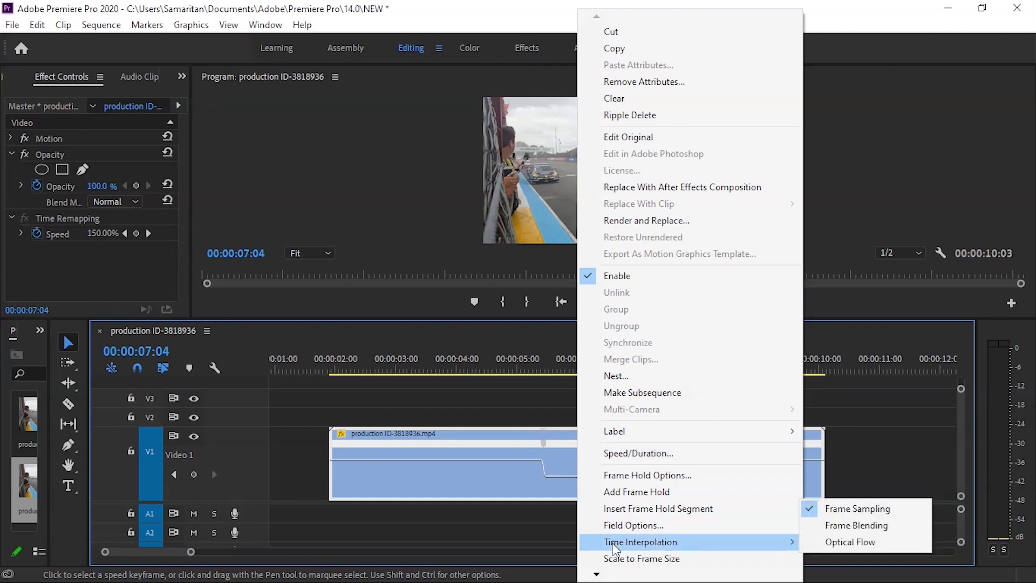
click(850, 542)
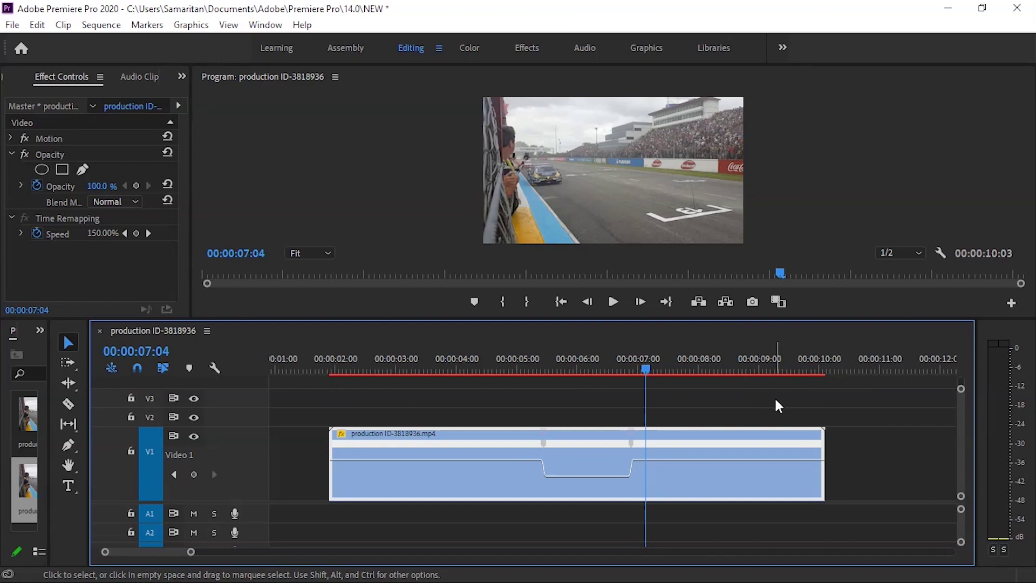
Step: Save the project and render the sequence preview, replaying the slowed section of the race clip
key(ctrl+s)
key(Return)
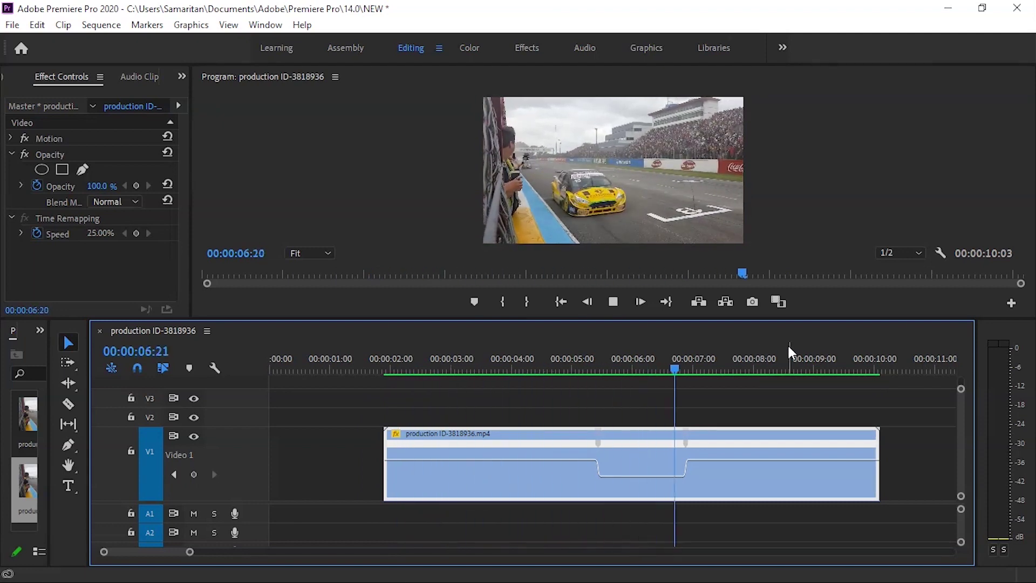
click(574, 360)
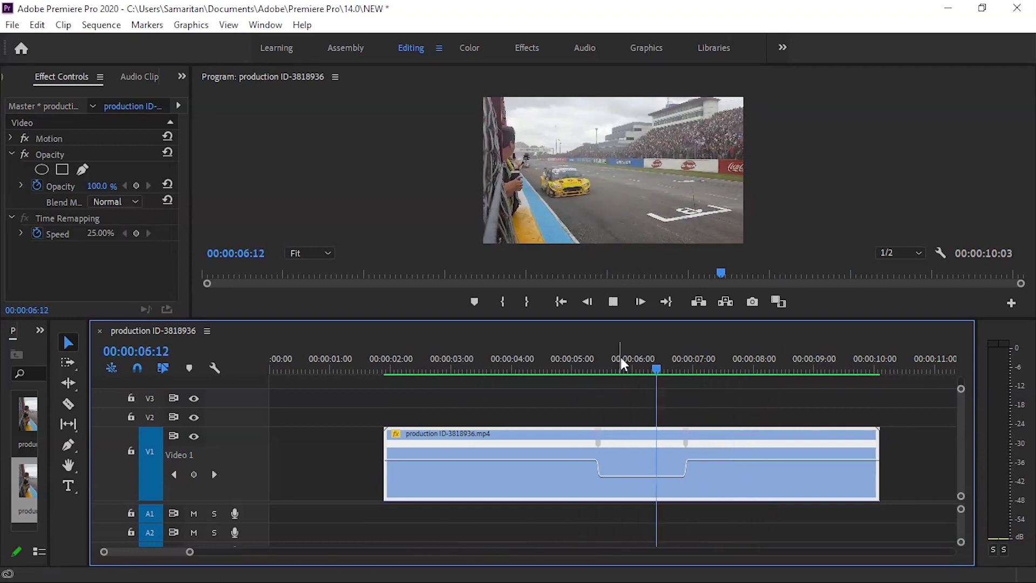
click(540, 360)
key(space)
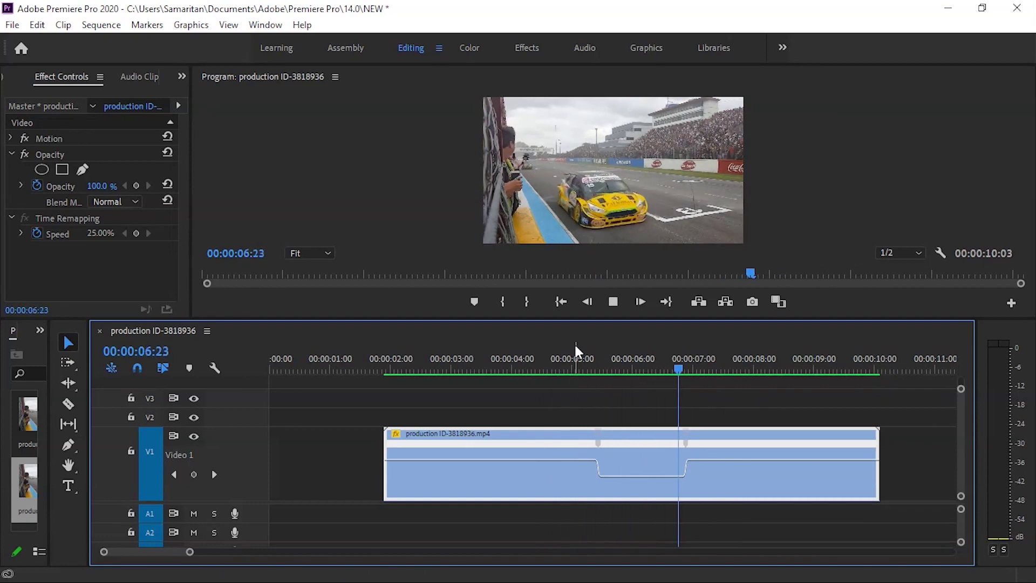
click(566, 354)
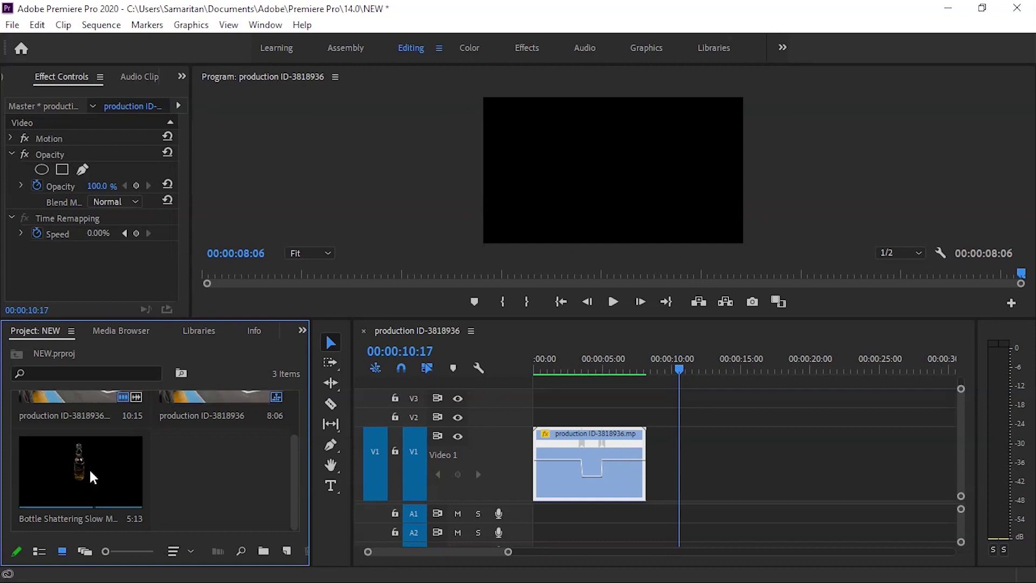
Step: Place the Bottle Shattering slow-motion clip on track V1 at 00:00:13:23, after the race clip, and play it
drag(61, 469, 758, 475)
click(725, 367)
scroll(722, 390, down, 5)
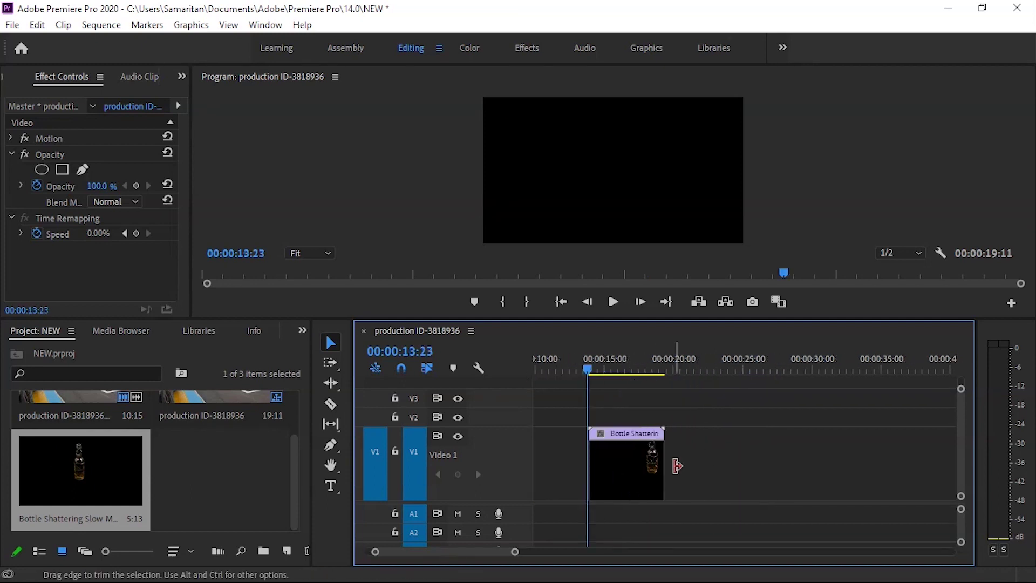
key(space)
scroll(593, 426, down, 1)
scroll(691, 427, up, 3)
scroll(725, 424, down, 1)
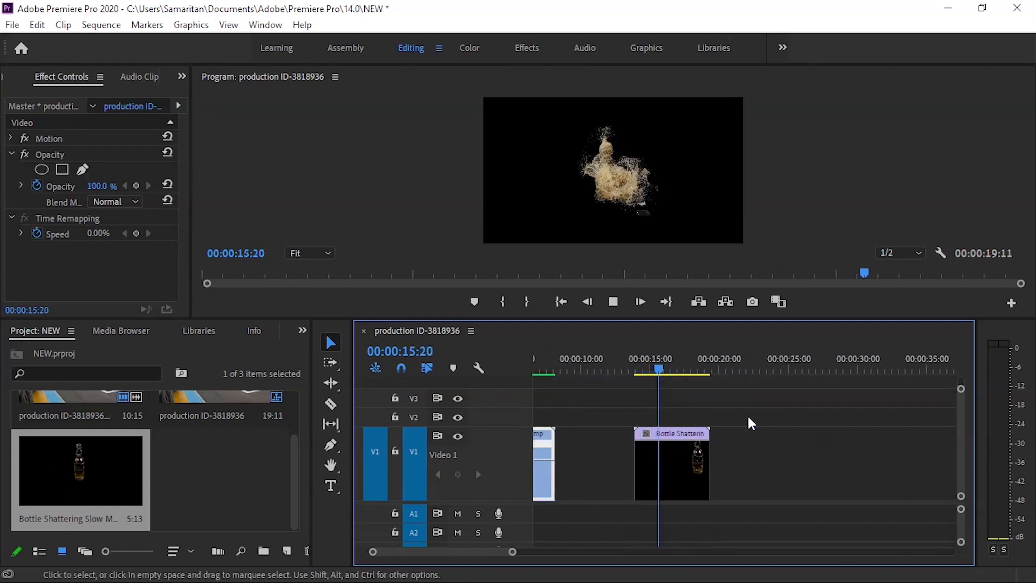
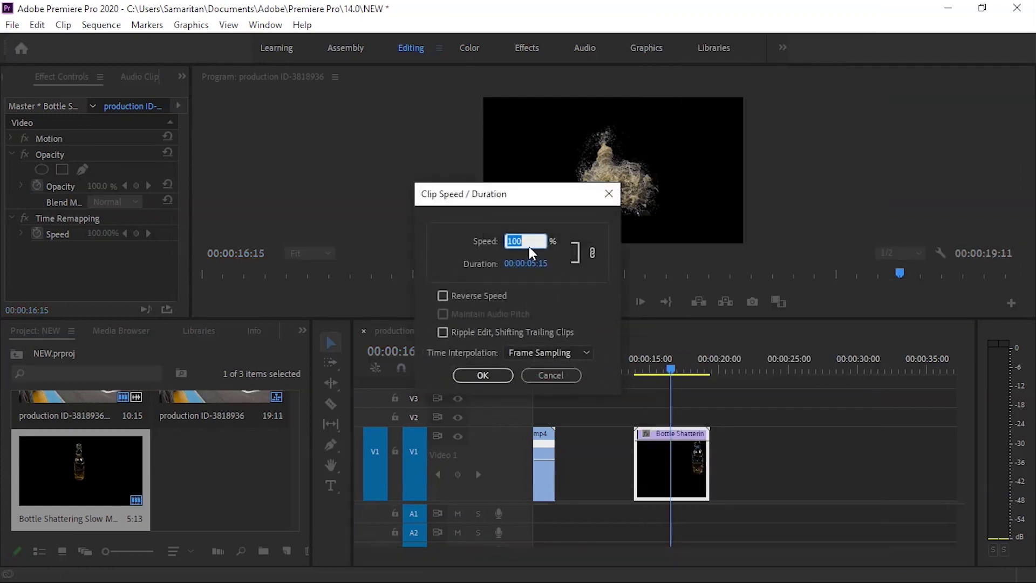
Step: Set the Bottle Shattering clip's speed to 70% and play it from its start
click(503, 376)
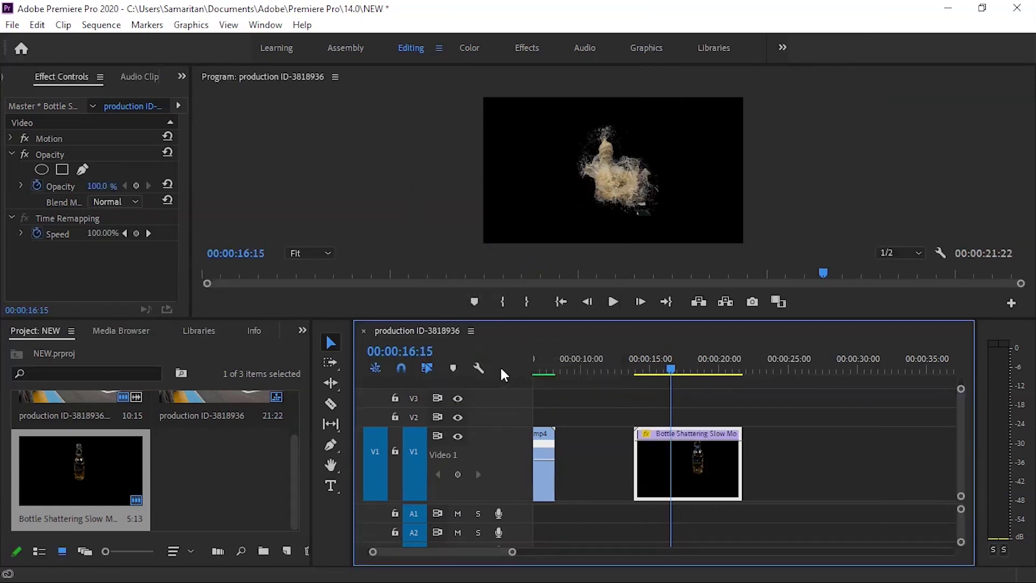
click(629, 369)
key(space)
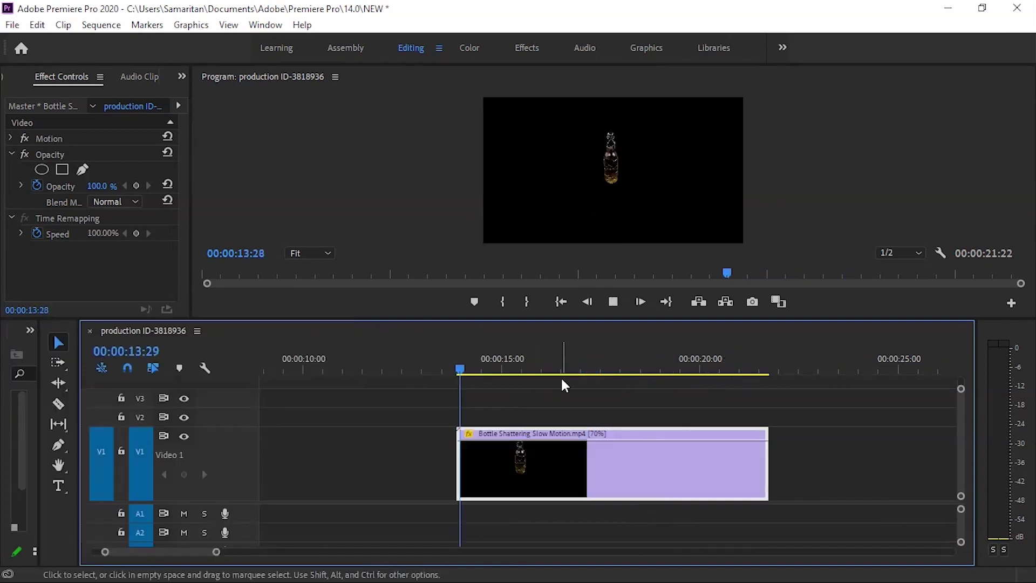
scroll(471, 372, down, 2)
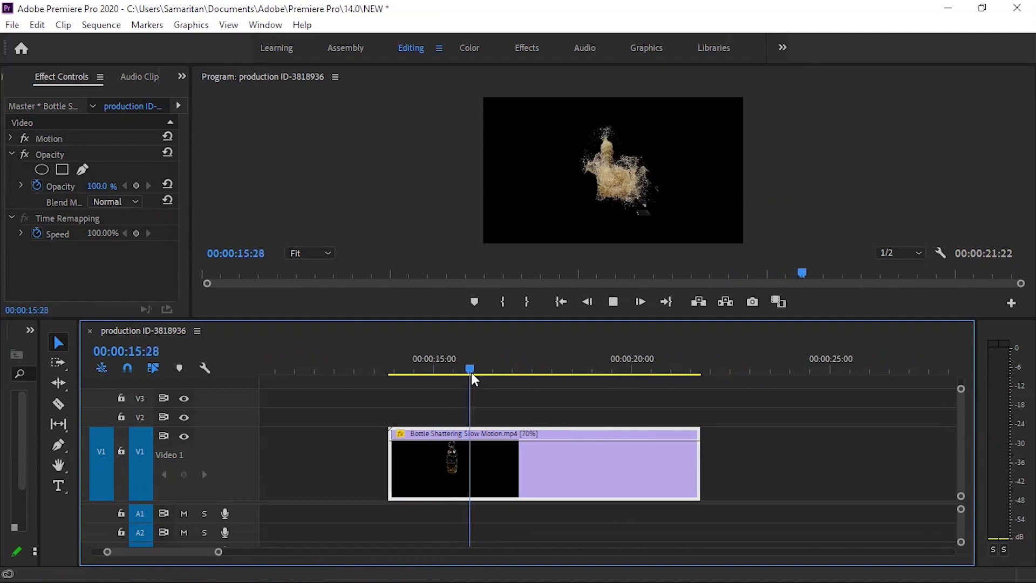
key(space)
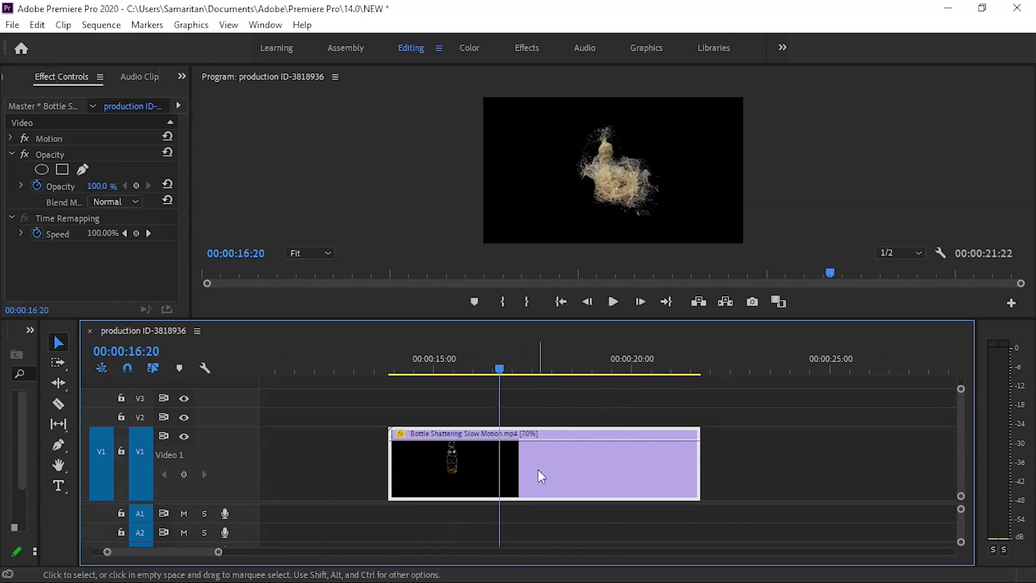
Step: Show the Time Remapping Speed keyframes on the Bottle Shattering clip
right_click(538, 470)
mouse_move(558, 573)
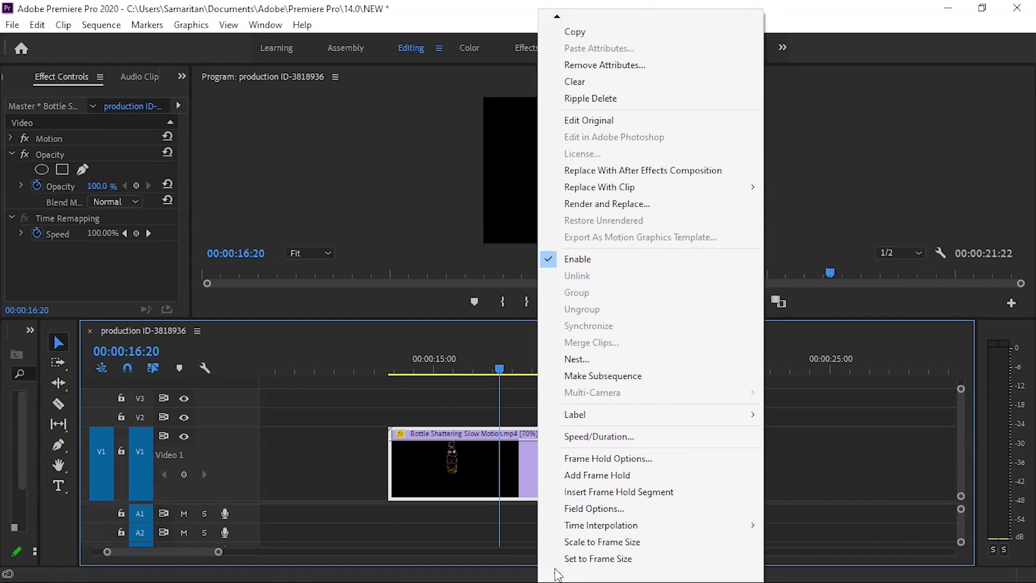
mouse_move(573, 532)
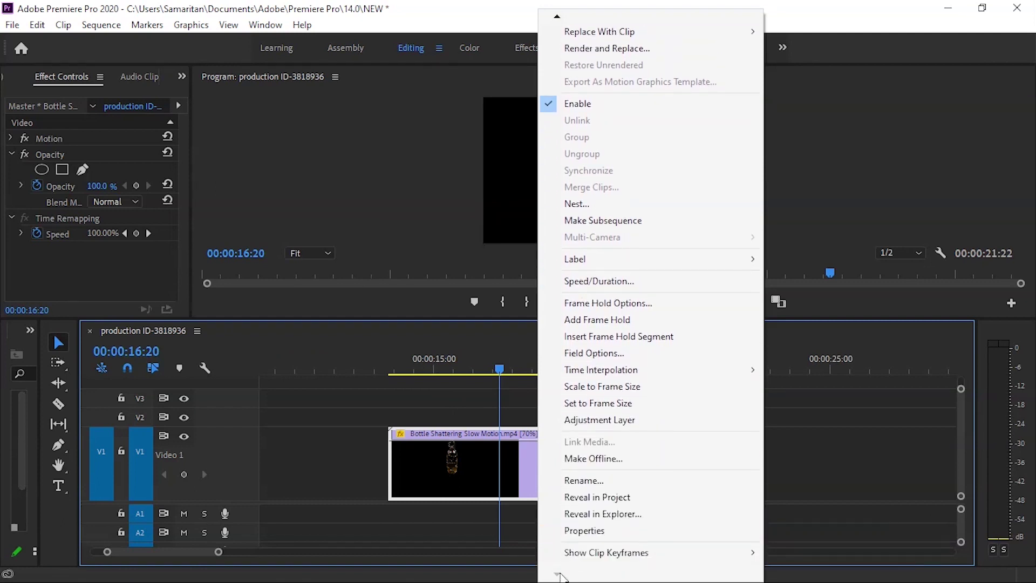
mouse_move(595, 554)
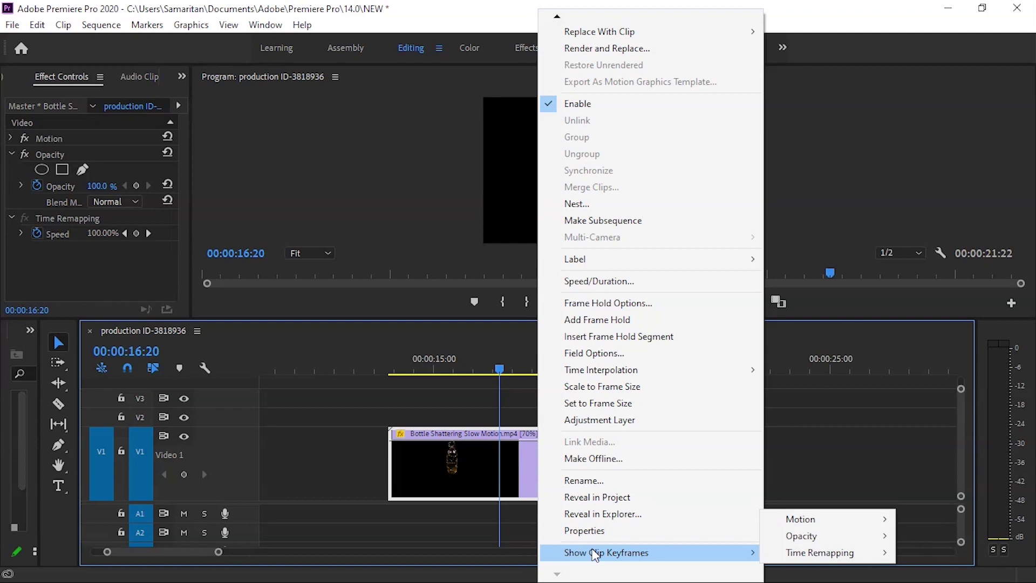
mouse_move(838, 550)
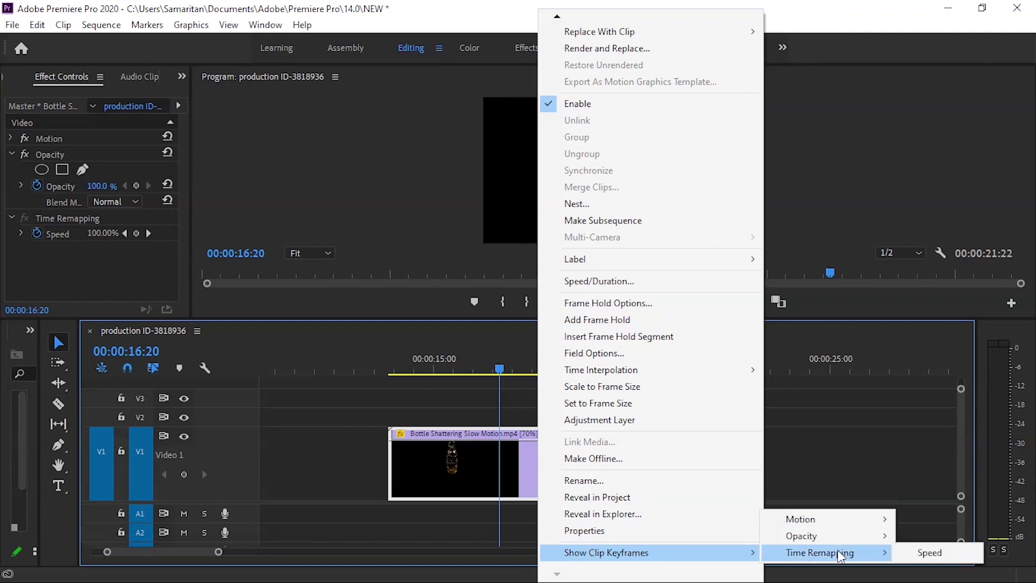
click(921, 550)
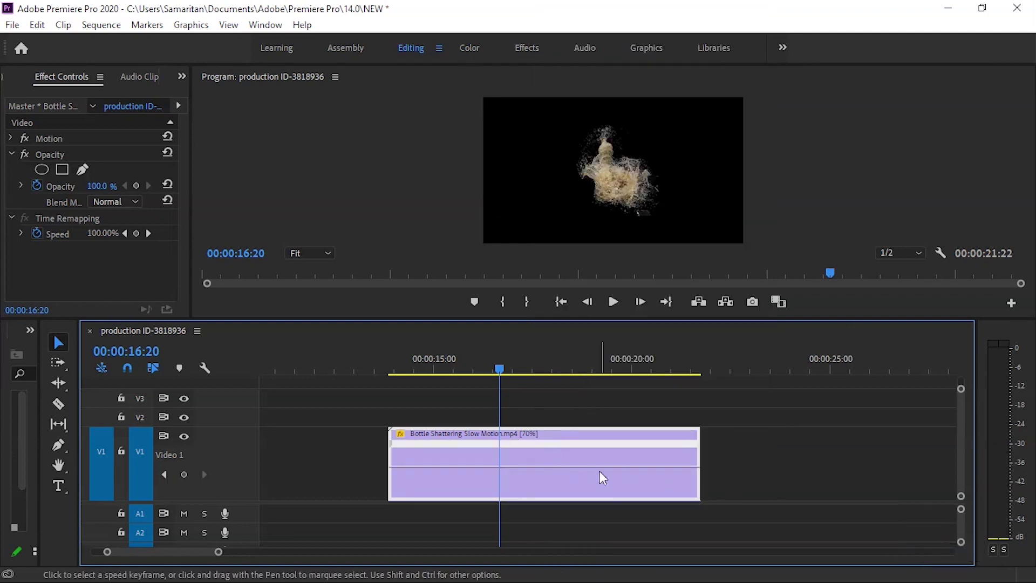
Step: Play the bottle clip up to 00:00:18:19, add a speed keyframe there and lower the speed after it to 1%
key(Up)
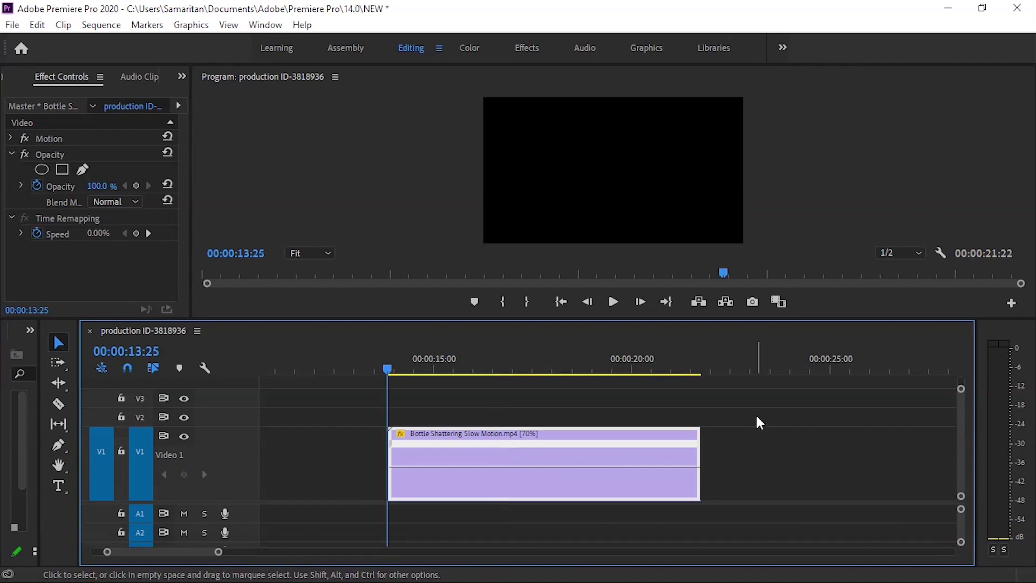
key(space)
key(space)
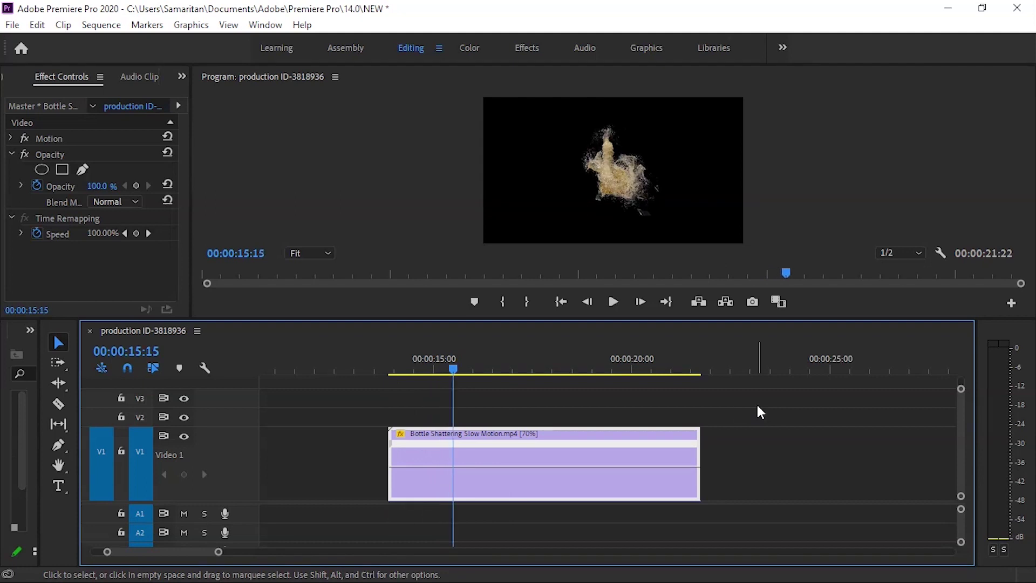
key(space)
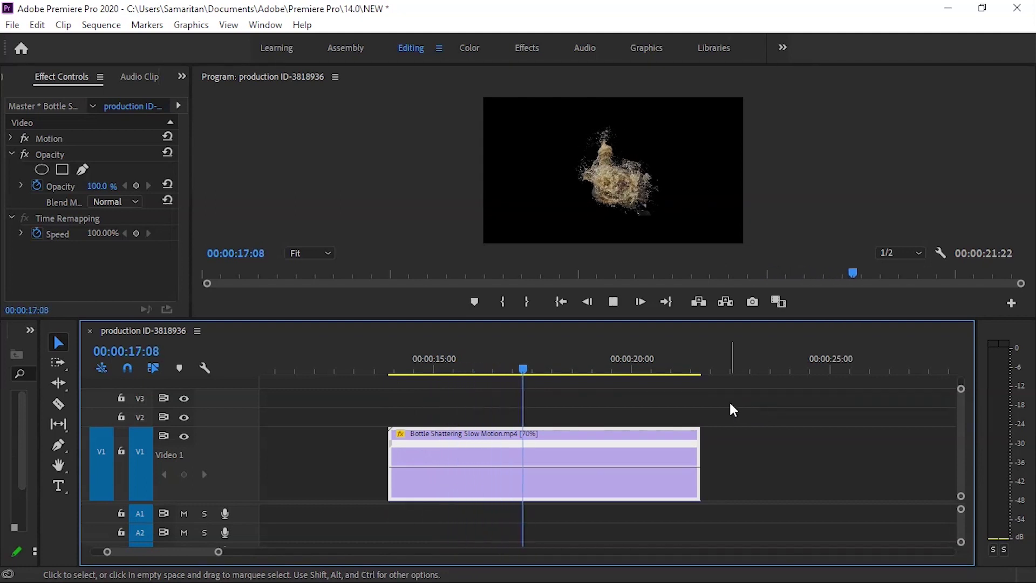
key(space)
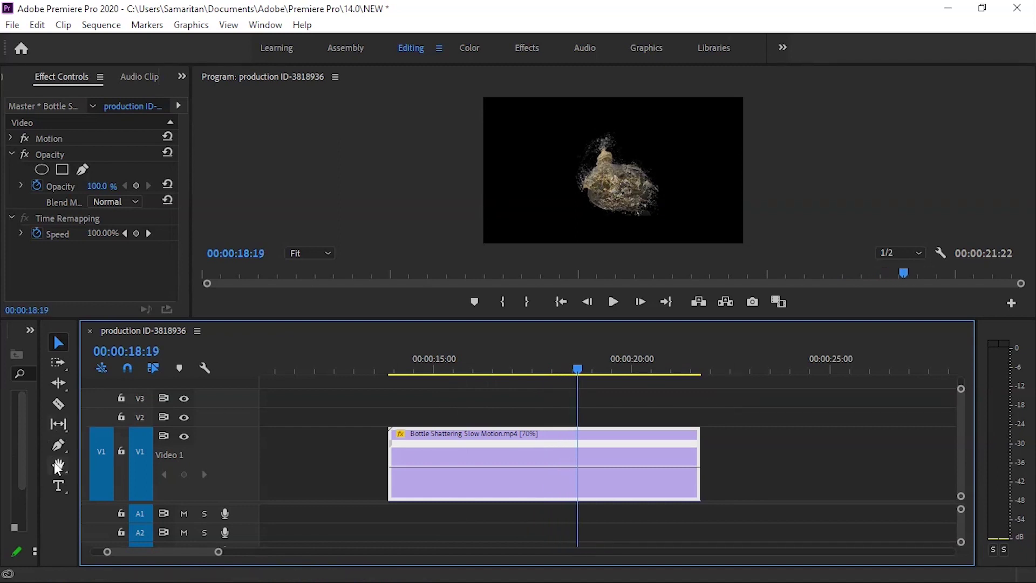
ctrl+click(578, 466)
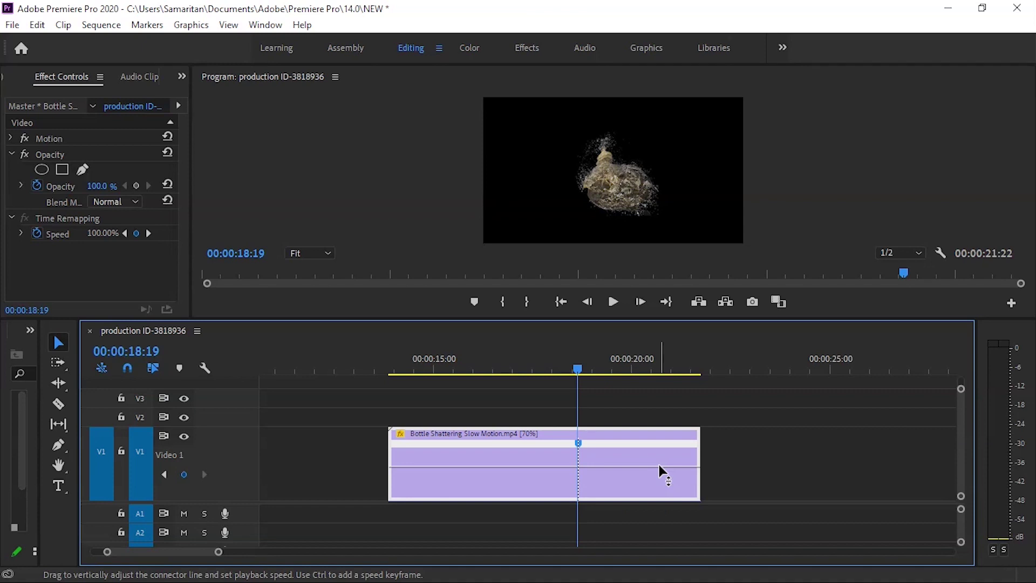
drag(660, 466, 661, 480)
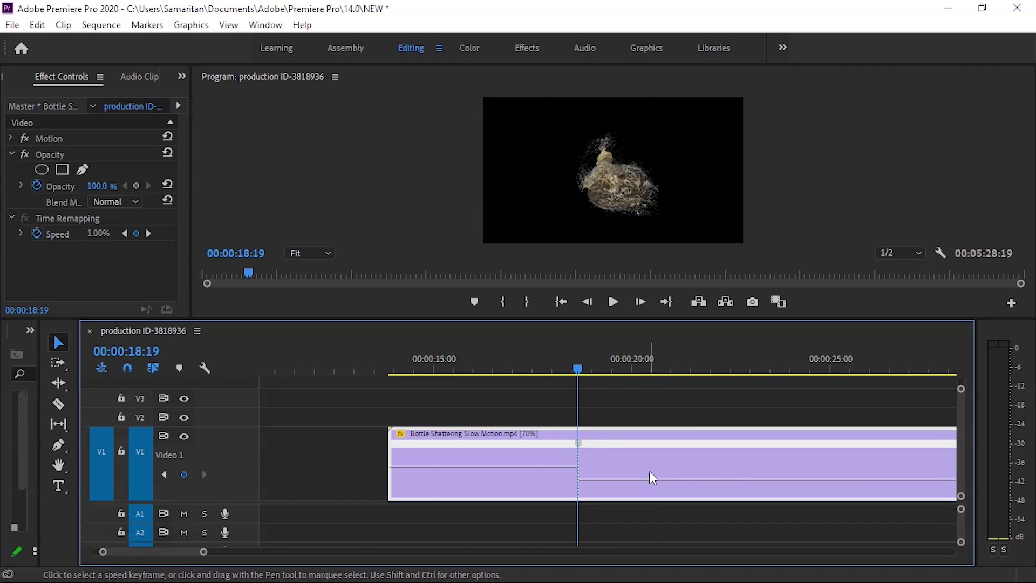
Step: Split the bottle clip's speed keyframe into a gradual ramp around 00:00:18:19 and smooth its curve with the ease handle
key(equal)
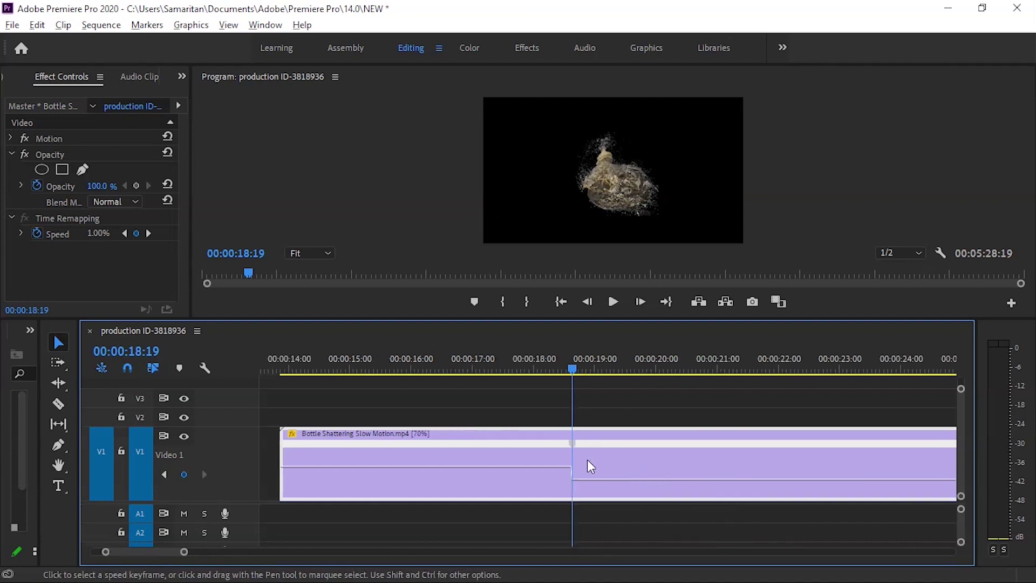
key(equal)
key(equal)
ctrl+click(538, 447)
drag(539, 447, 505, 447)
click(544, 475)
drag(543, 481, 548, 481)
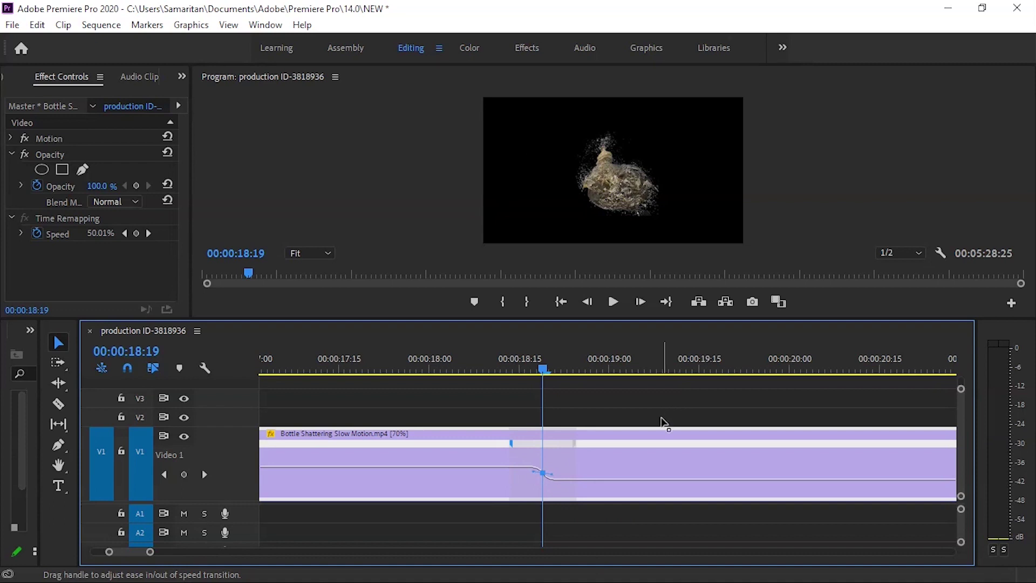
Step: Play the bottle clip through the speed ramp to 00:00:19:19 to check the slowdown
alt+scroll(658, 455, down, 5)
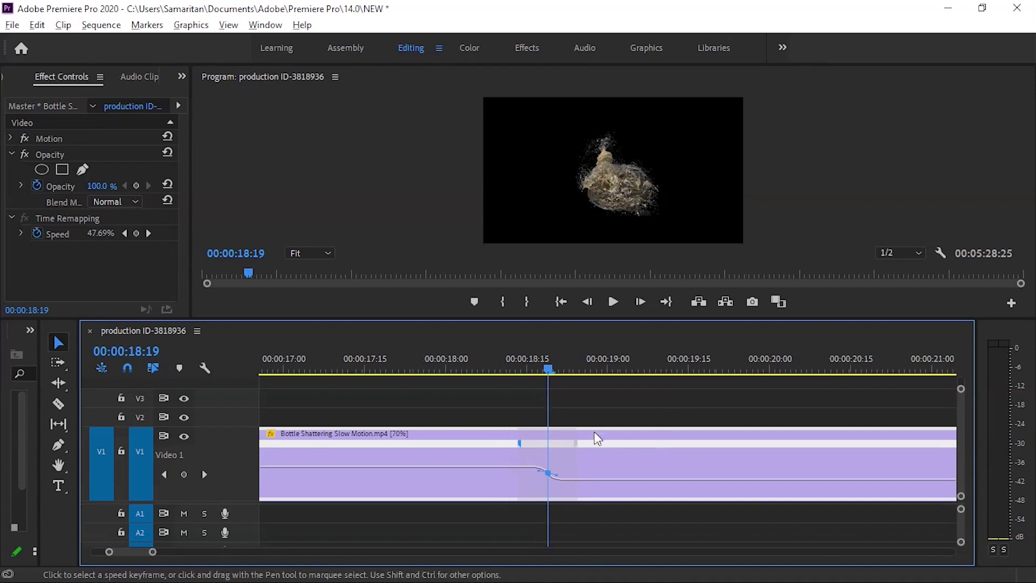
click(475, 365)
key(space)
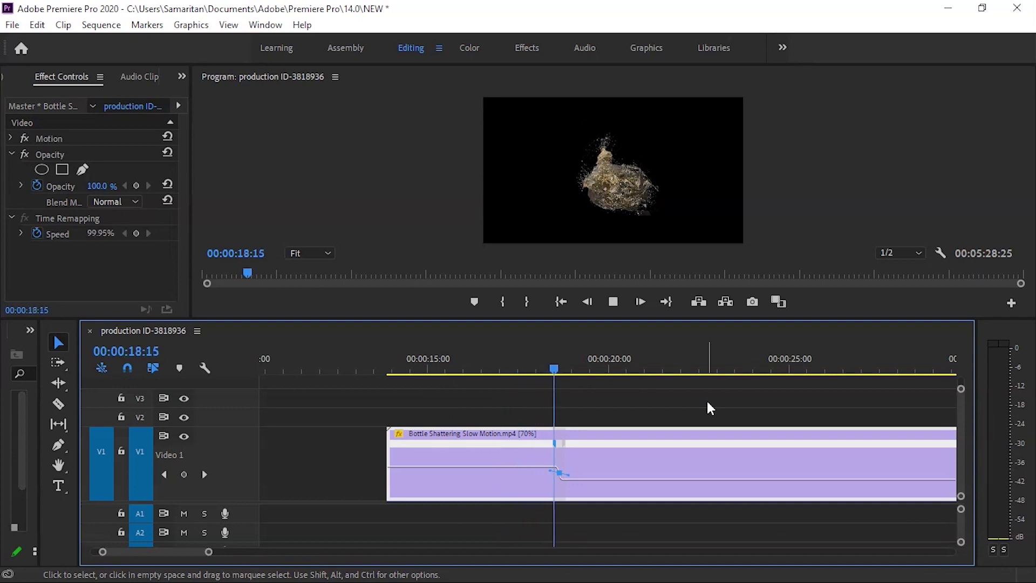
key(space)
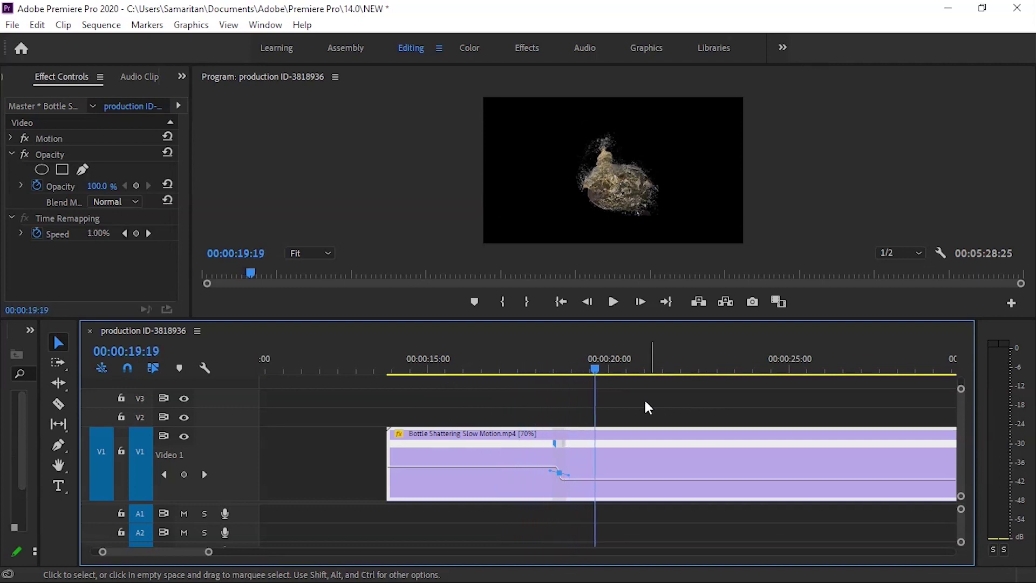
Step: Split the bottle clip at 00:00:19:19 with the Razor tool and delete the part after the cut
scroll(642, 398, down, 2)
scroll(497, 412, down, 1)
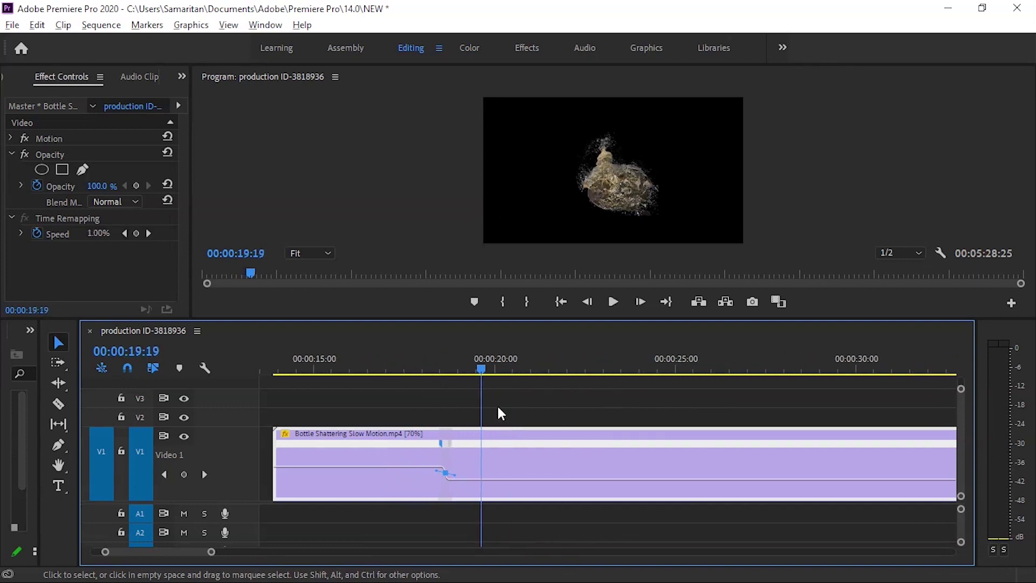
scroll(498, 412, down, 2)
click(58, 405)
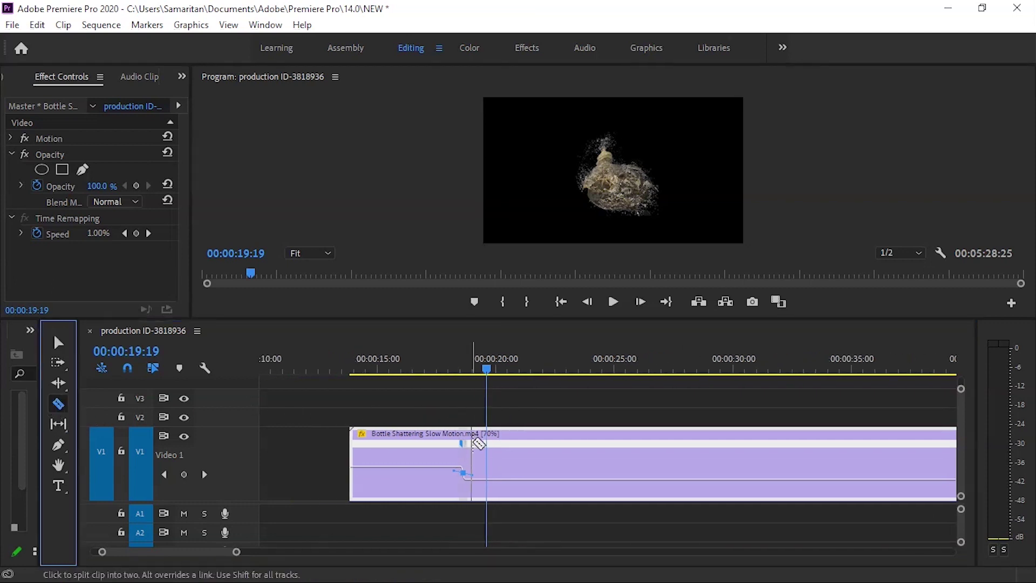
click(487, 475)
key(v)
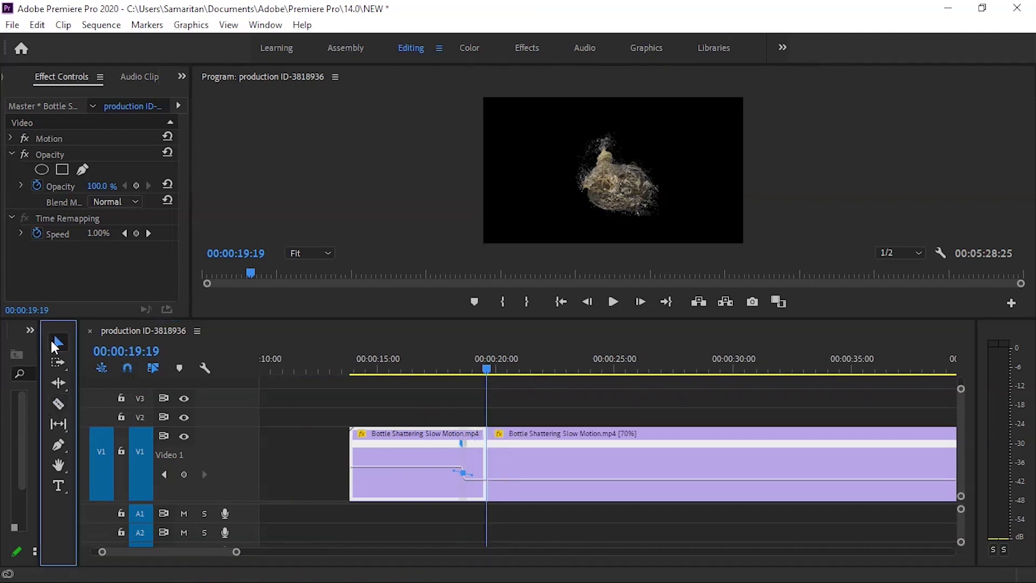
key(Delete)
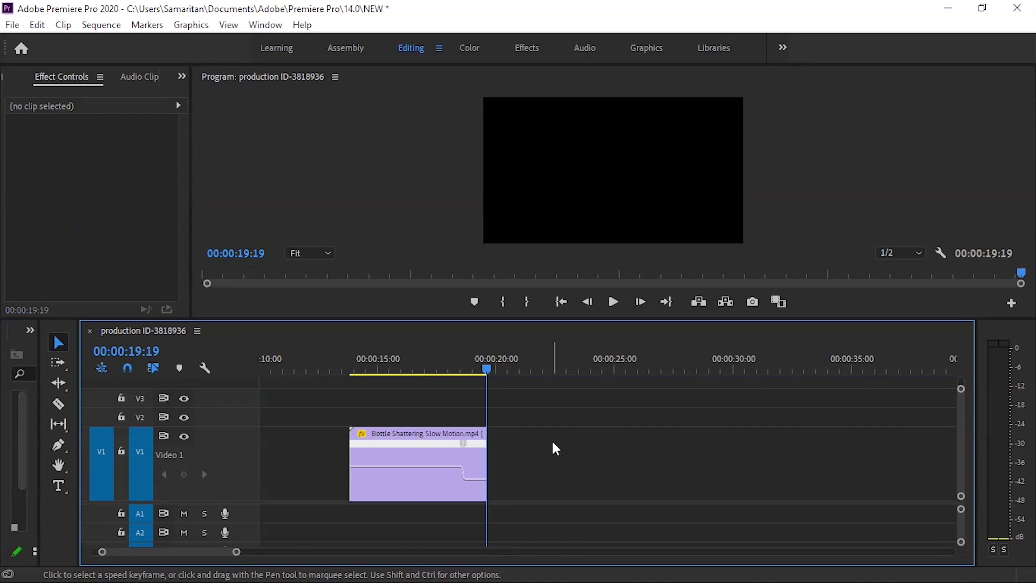
Step: Duplicate the trimmed bottle clip on V1, placing the copy just after the original at about 00:00:20:00
scroll(540, 443, down, 1)
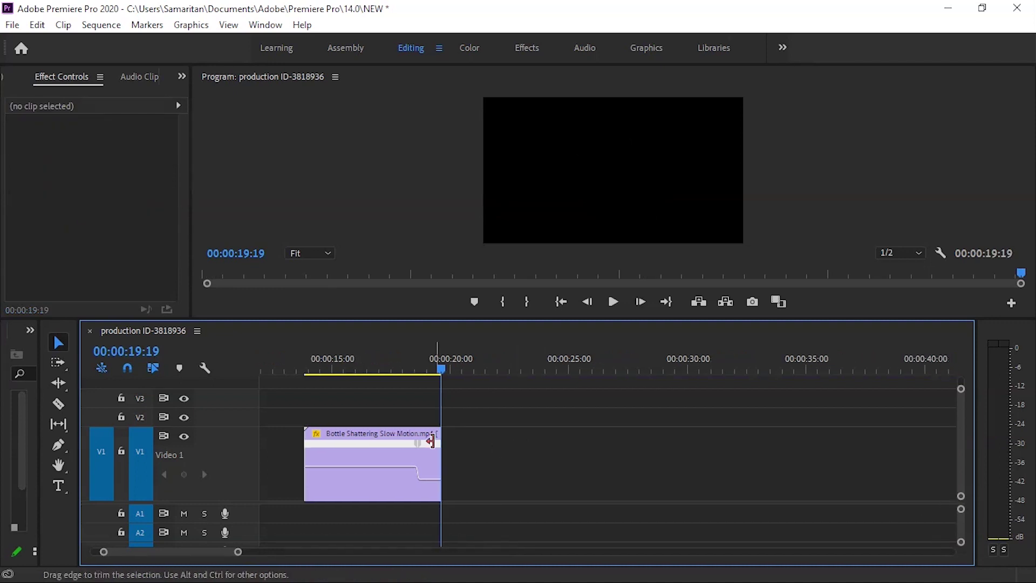
click(360, 437)
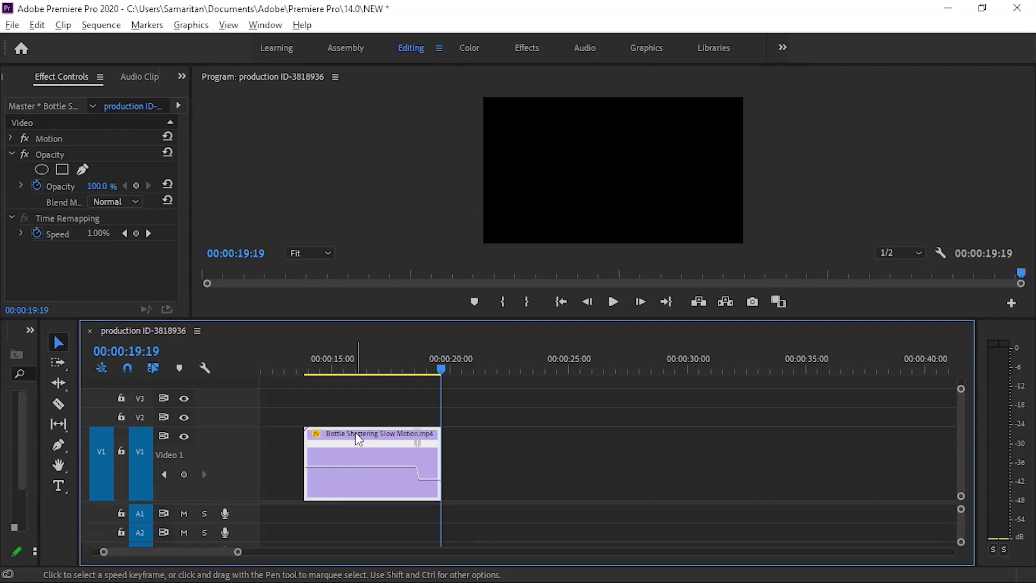
drag(353, 433, 495, 432)
click(487, 433)
Step: Reverse the speed of the duplicated bottle clip, keeping it at 70%
right_click(487, 433)
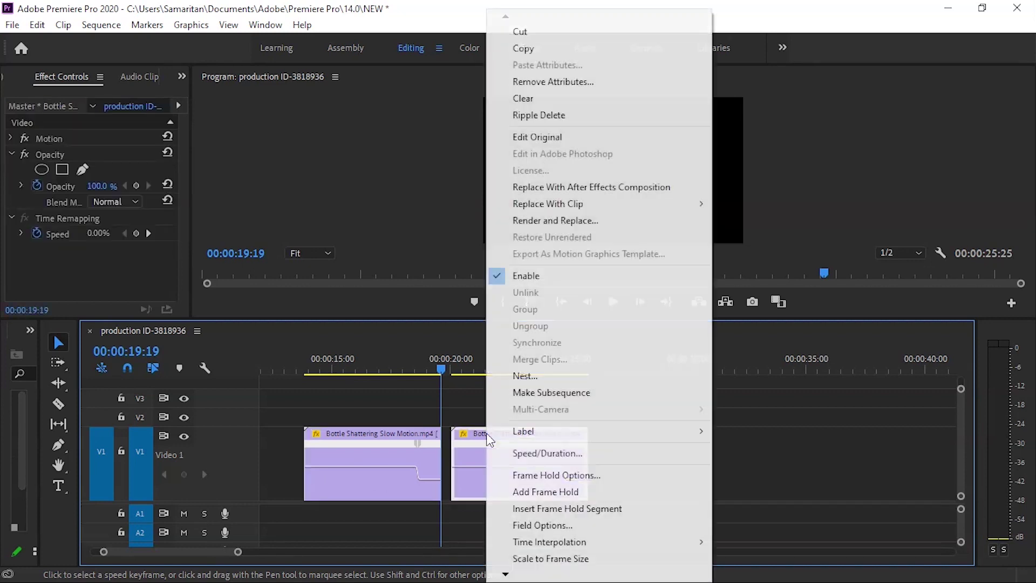
click(508, 454)
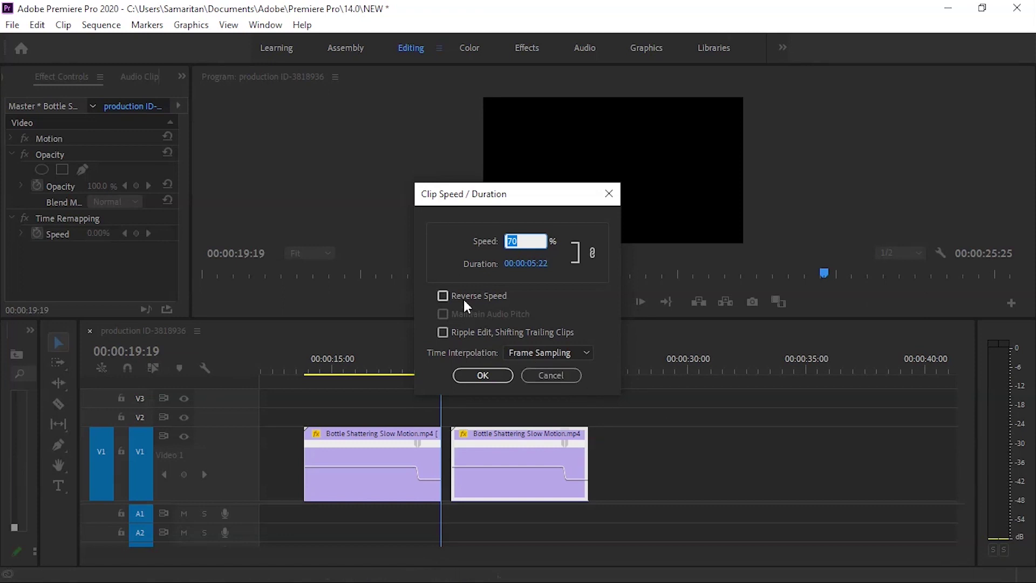
click(443, 294)
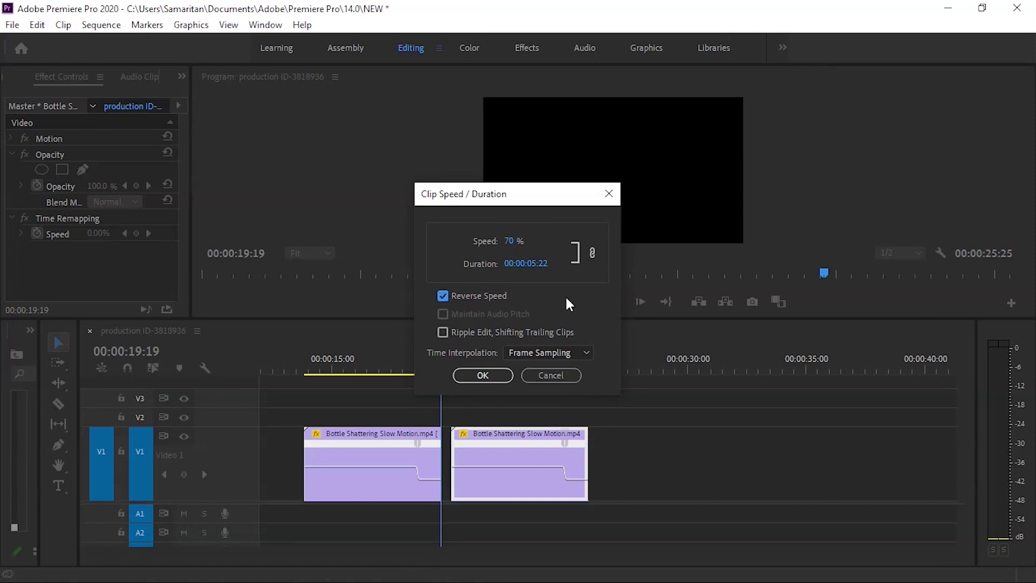
click(494, 378)
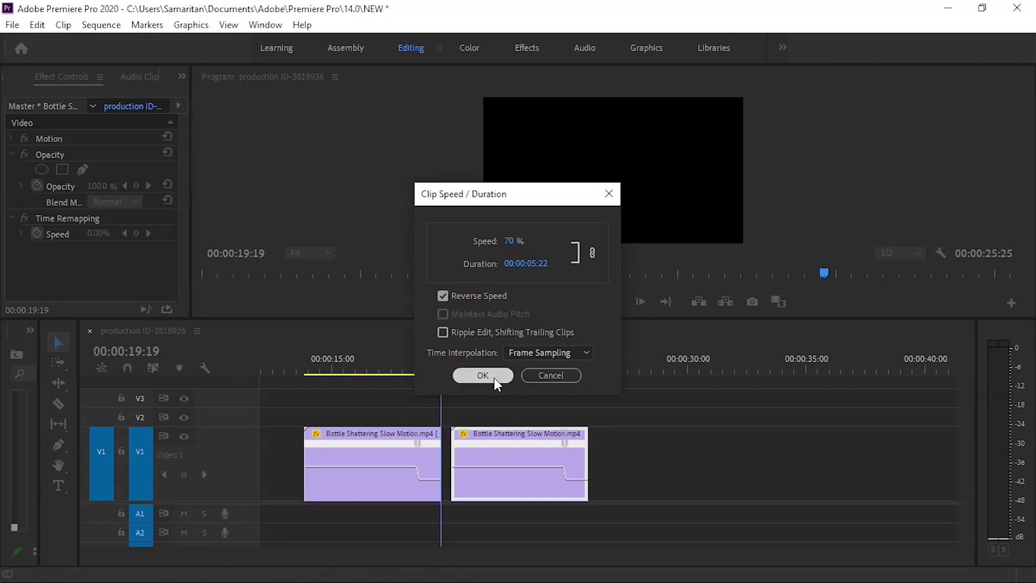
click(494, 377)
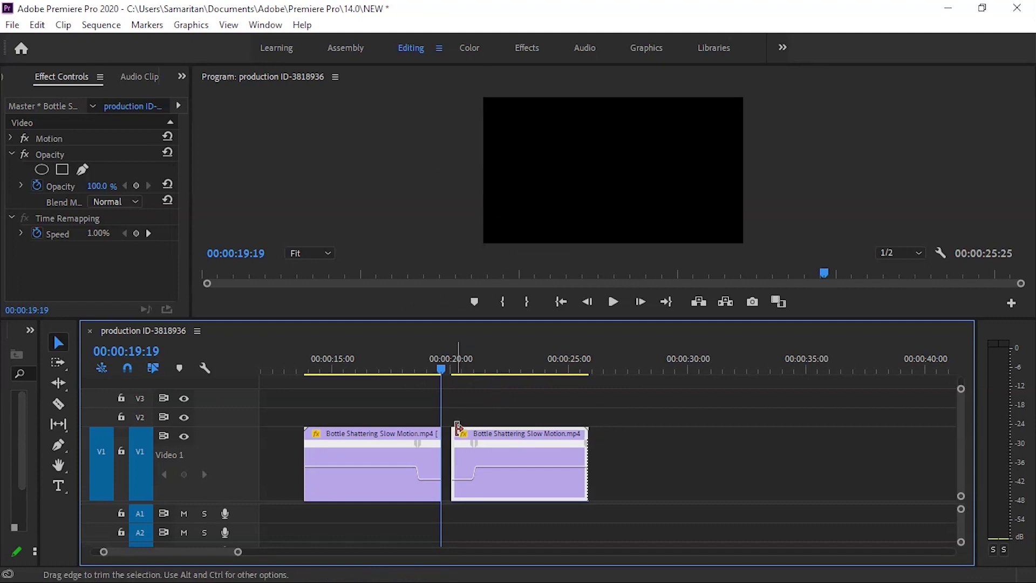
Step: Ripple delete the gap between the forward bottle clip and its reversed duplicate on V1
key(equal)
key(equal)
key(equal)
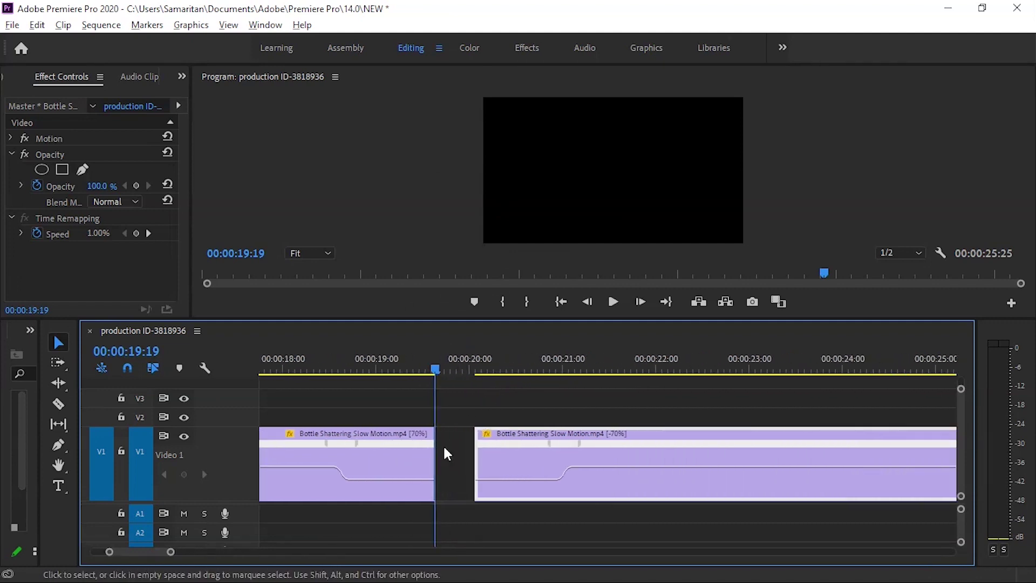
key(minus)
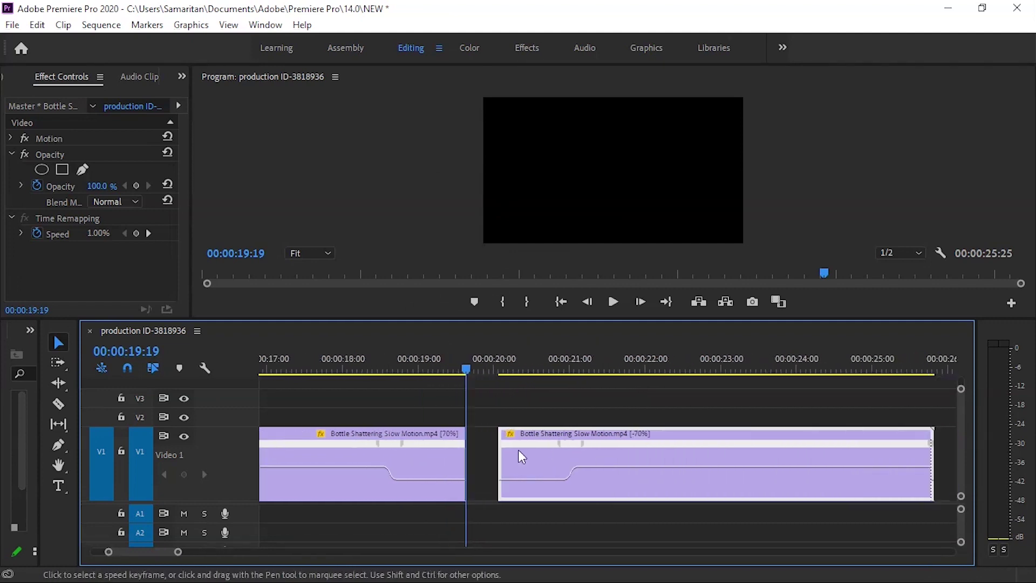
right_click(480, 439)
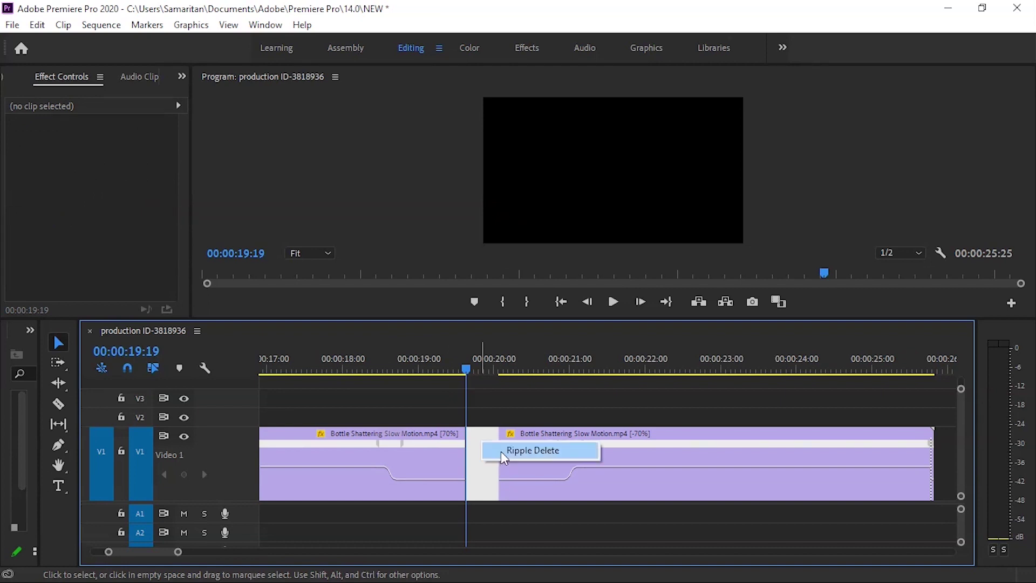
click(502, 452)
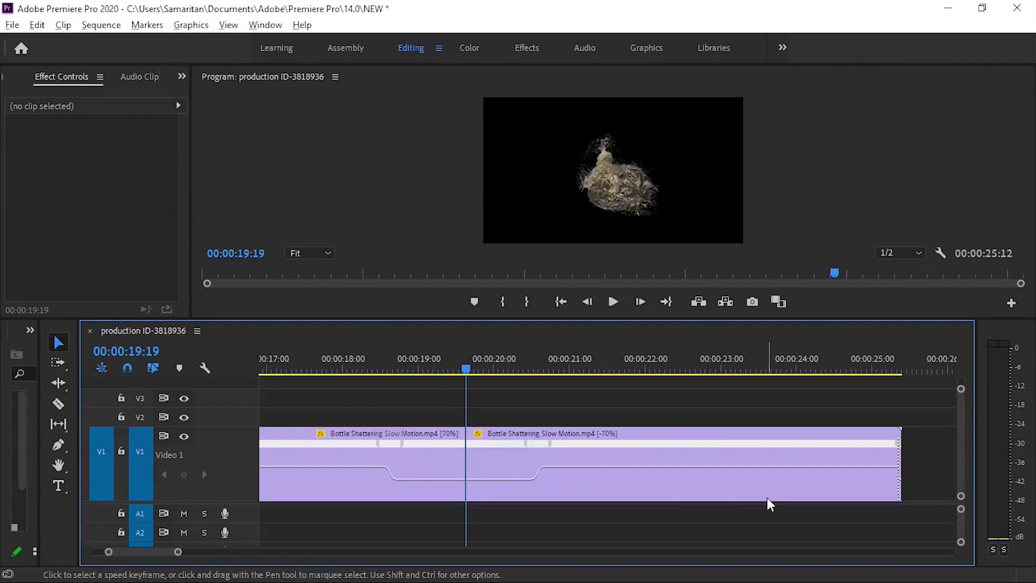
Step: Play the forward and reversed bottle clips across their join to 00:00:20:13 to check the reversal
key(minus)
key(minus)
click(400, 365)
key(space)
key(minus)
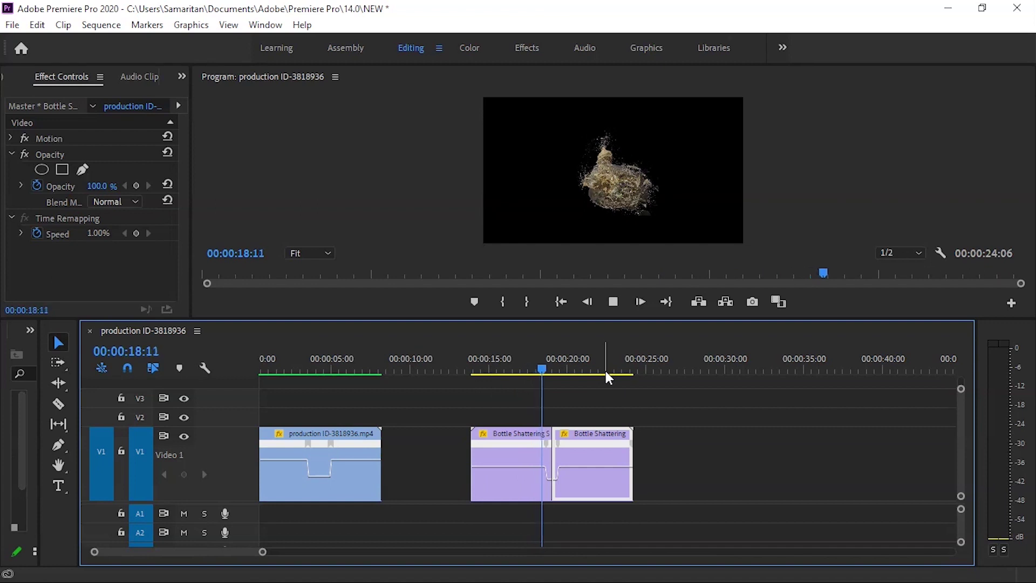
key(space)
Step: Trim the slow section on both sides of the cut between the bottle clips and ripple delete the resulting gap
scroll(562, 464, up, 8)
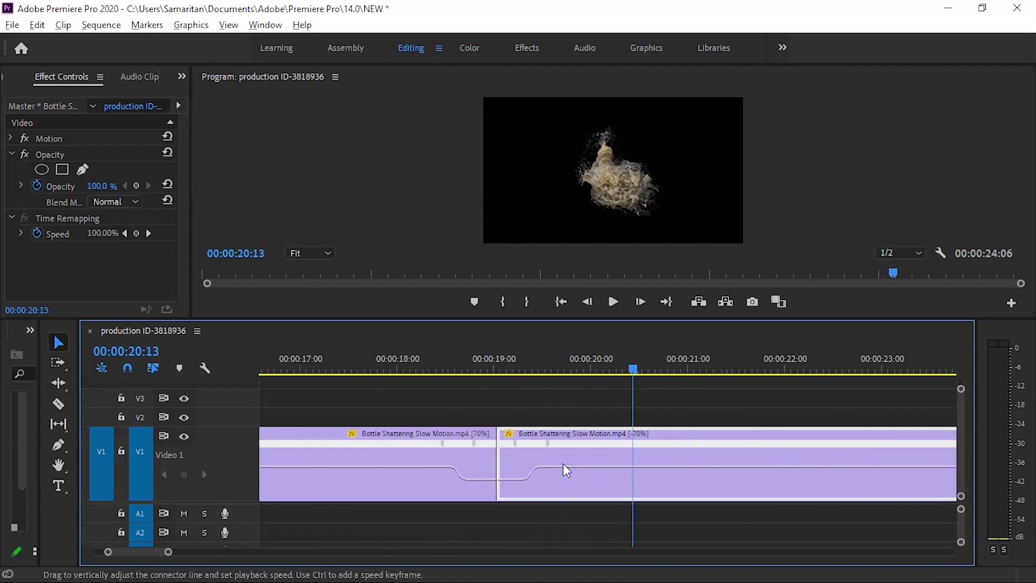
drag(449, 462, 480, 465)
right_click(449, 467)
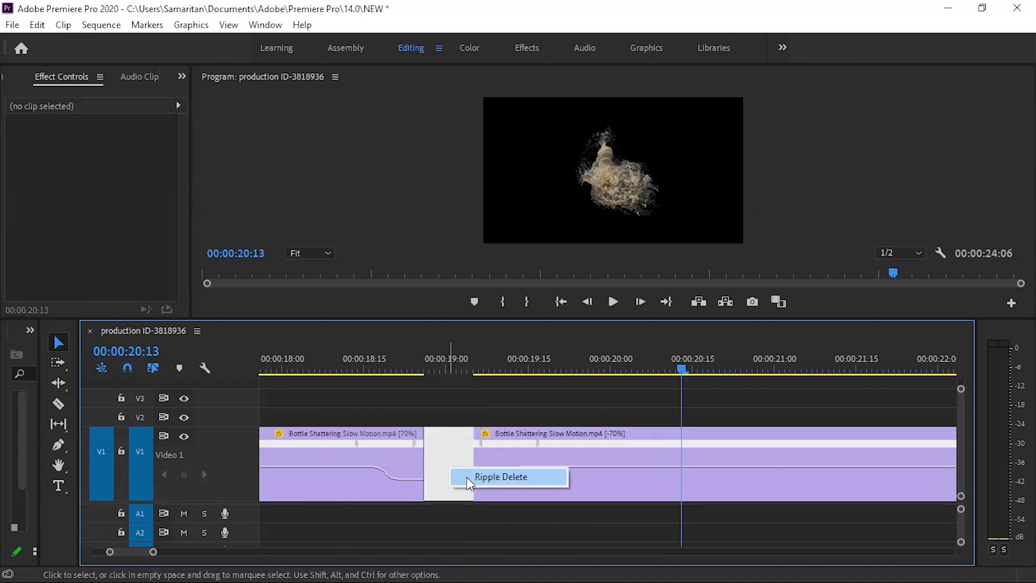
click(467, 477)
Step: Replay the shortened slow section and the switch to reverse, stopping at 00:00:19:12
key(Up)
key(minus)
key(minus)
click(432, 356)
key(space)
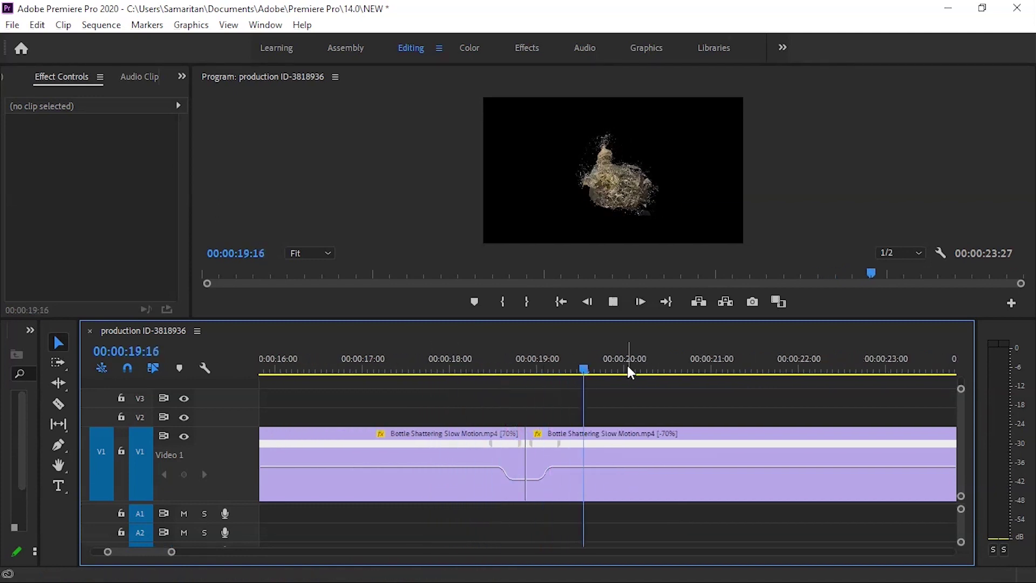
key(minus)
key(minus)
click(487, 364)
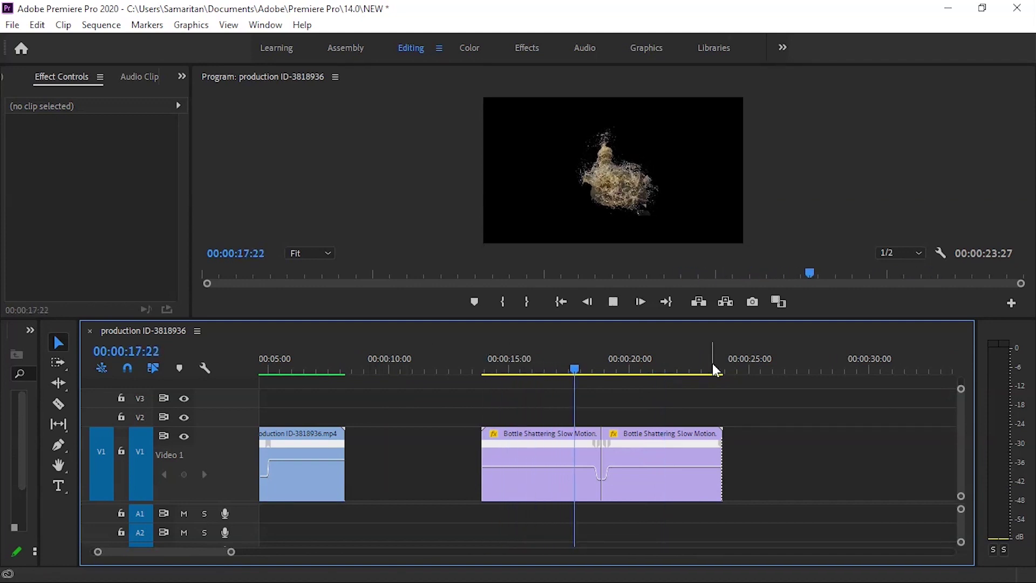
key(space)
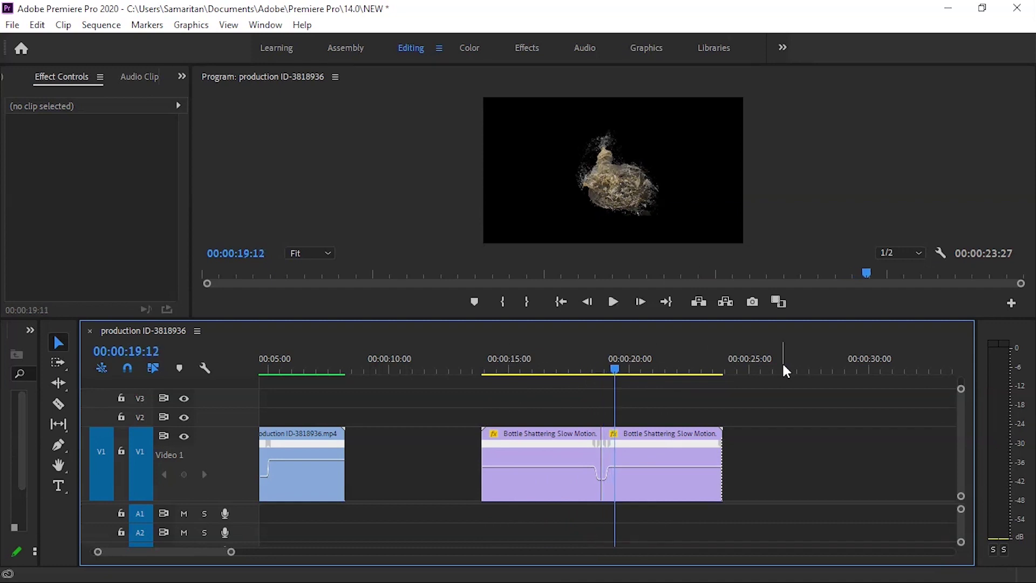
Step: Ripple delete the gap between the race track clip and the first bottle clip, and move the playhead to their cut at 00:00:08:06
key(minus)
key(minus)
key(minus)
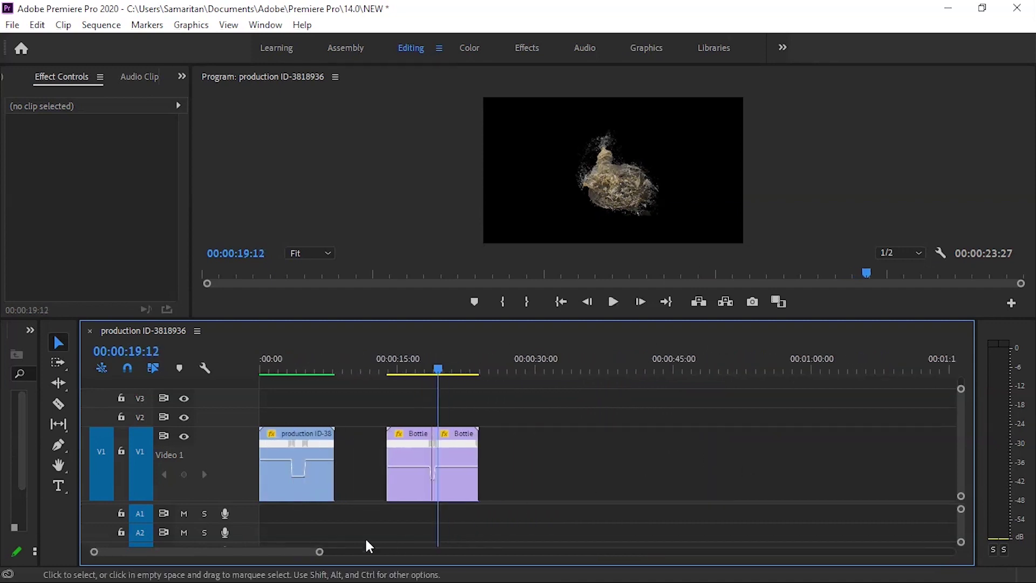
right_click(354, 448)
click(388, 452)
key(Up)
key(Up)
key(Up)
key(minus)
key(minus)
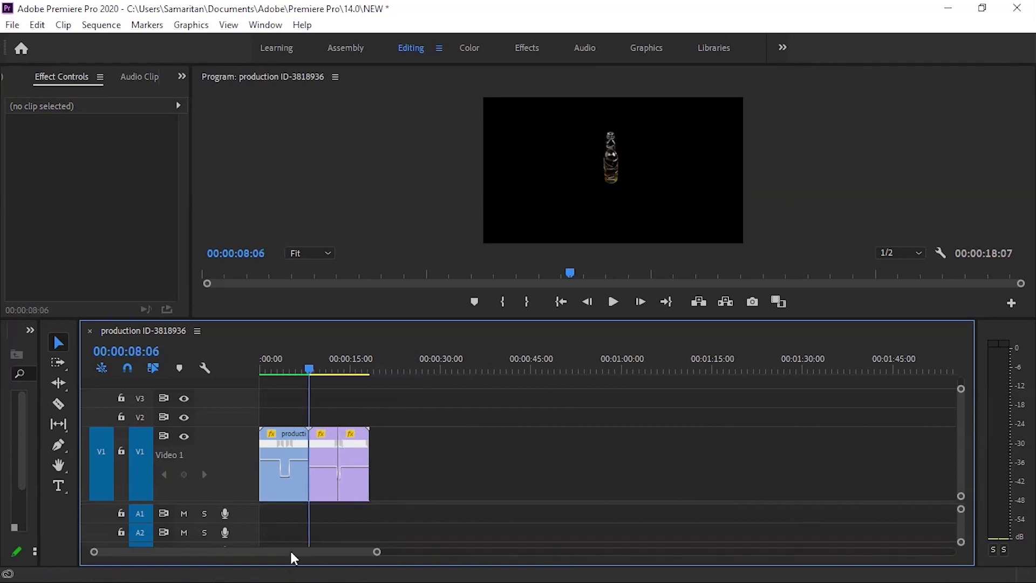
Step: Maximize the Program monitor, play the whole sequence from 00:00:00:00 to its end, and restore the normal layout
drag(534, 529, 323, 441)
click(582, 455)
click(416, 161)
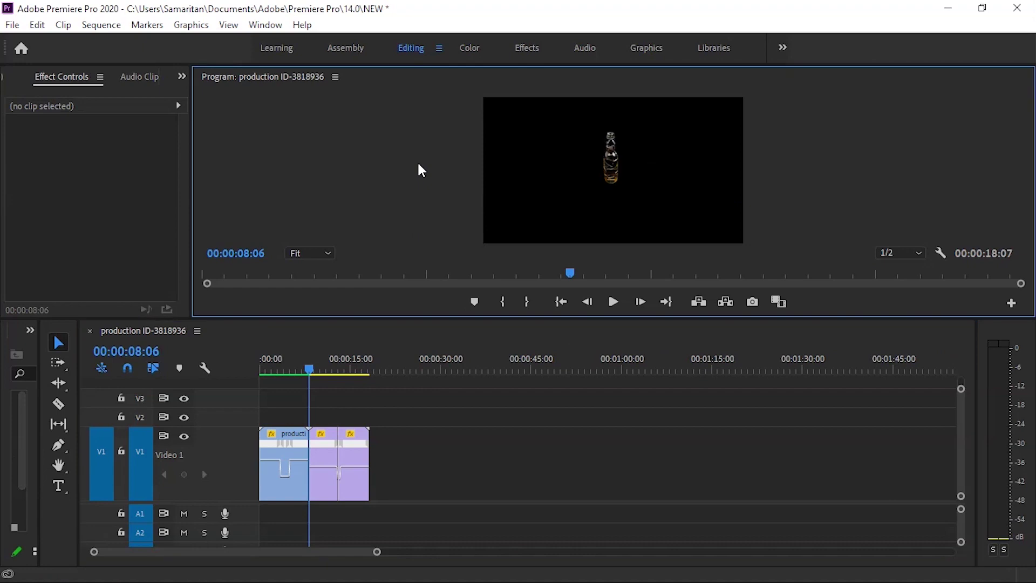
key(grave)
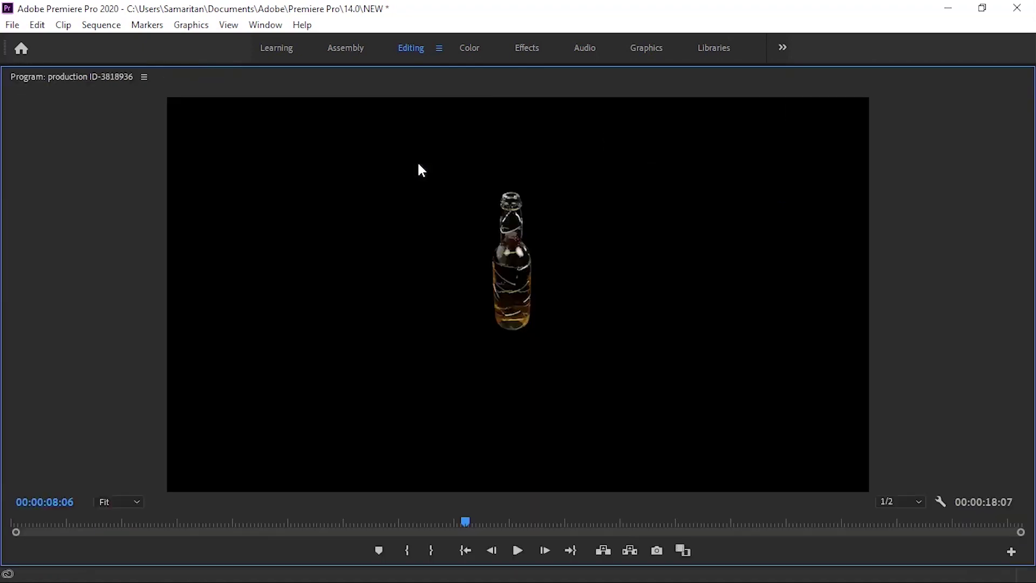
drag(465, 522, 17, 527)
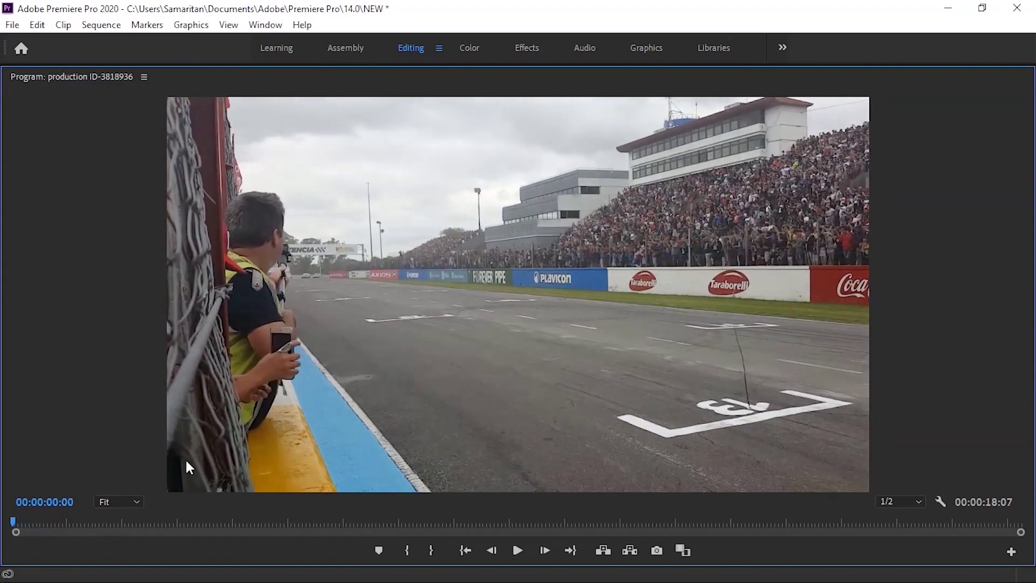
key(space)
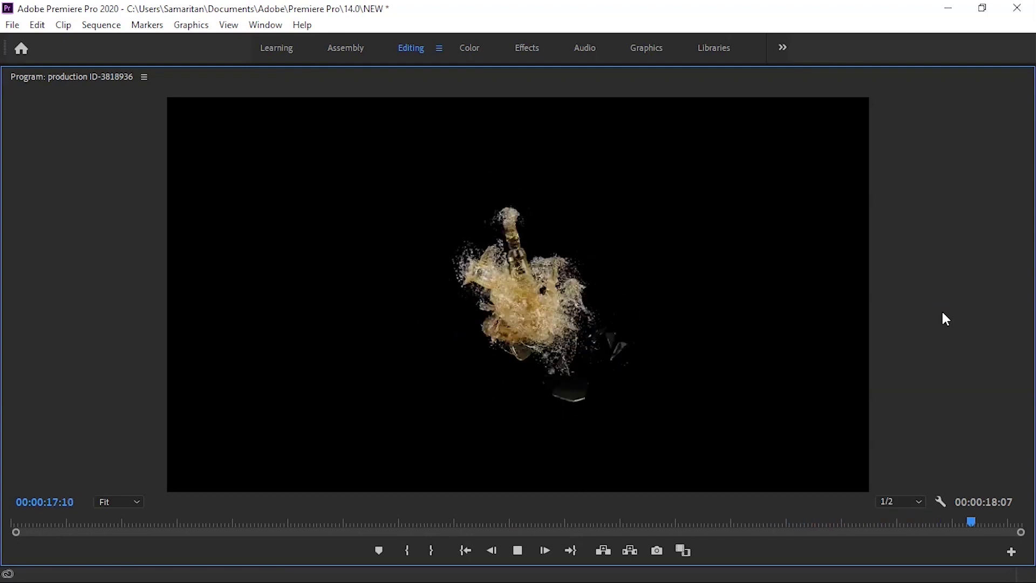
key(grave)
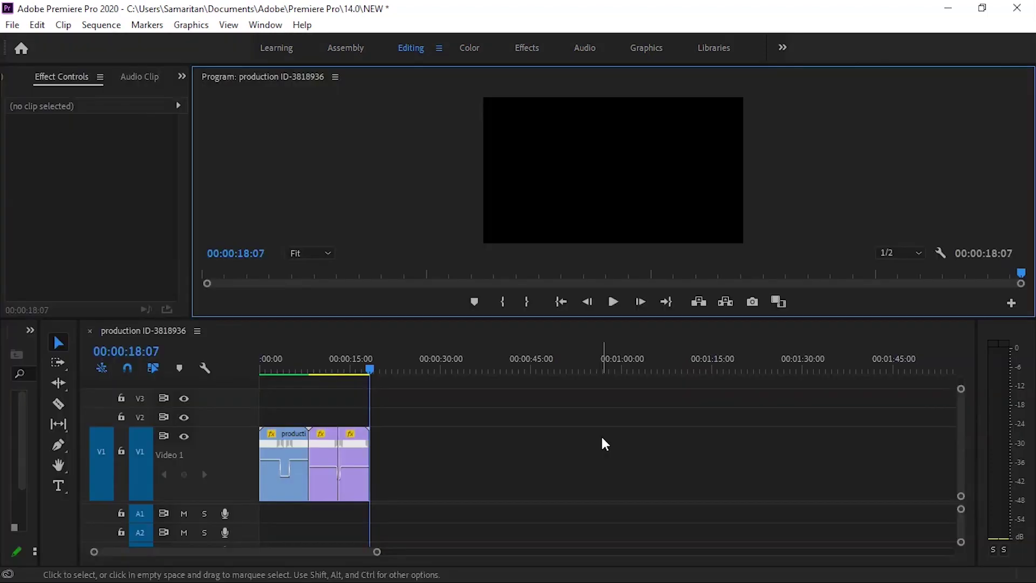